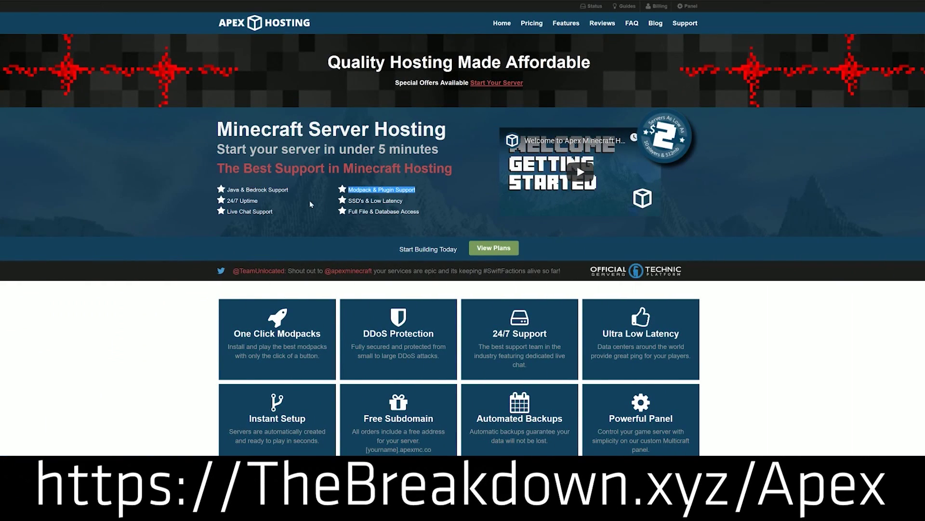
Review the Apex Hosting page's feature list, server locations, and supported Minecraft editions and hardware details
drag(279, 203, 235, 200)
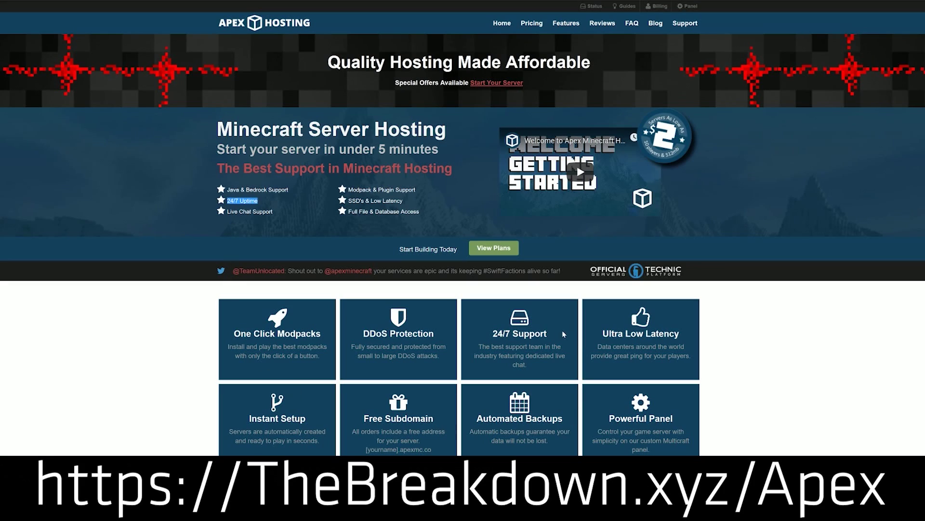
drag(563, 334, 492, 334)
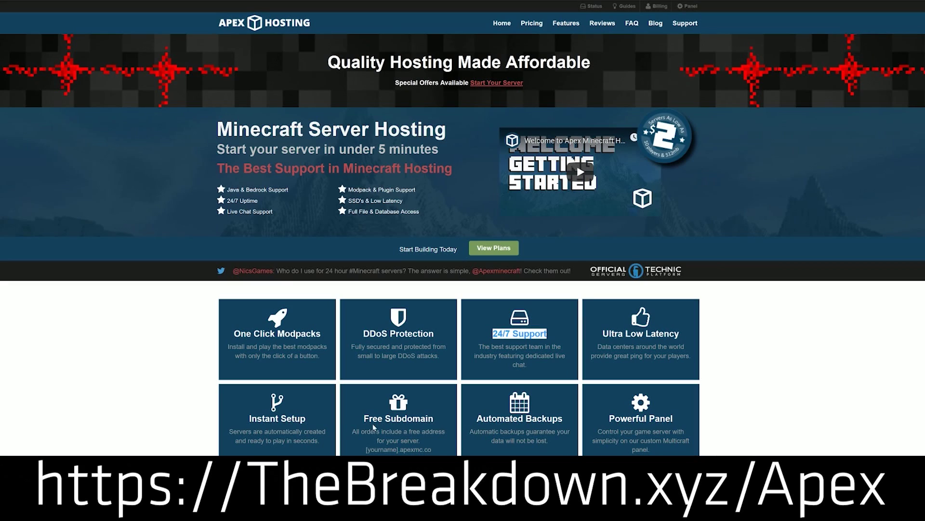
drag(224, 338, 323, 336)
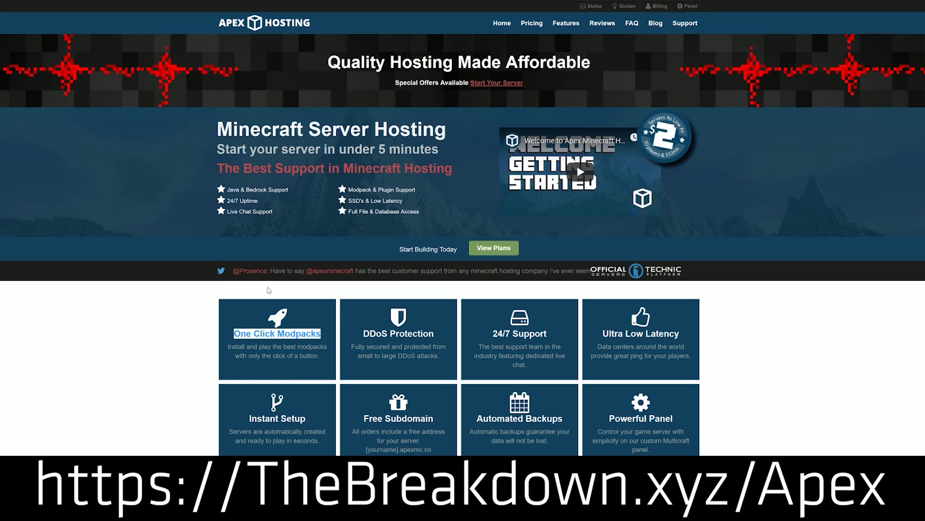
scroll(182, 354, down, 9)
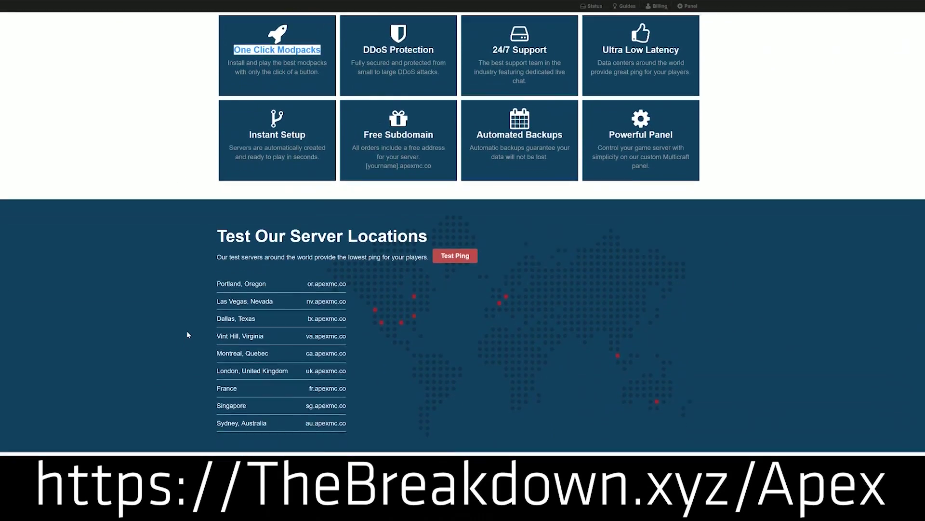
scroll(191, 330, down, 1)
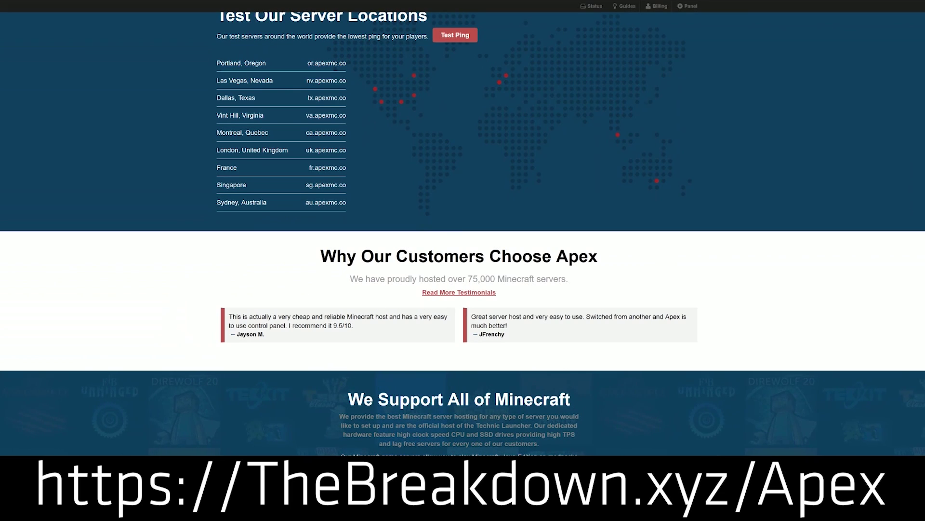
scroll(708, 413, down, 1)
scroll(708, 413, down, 4)
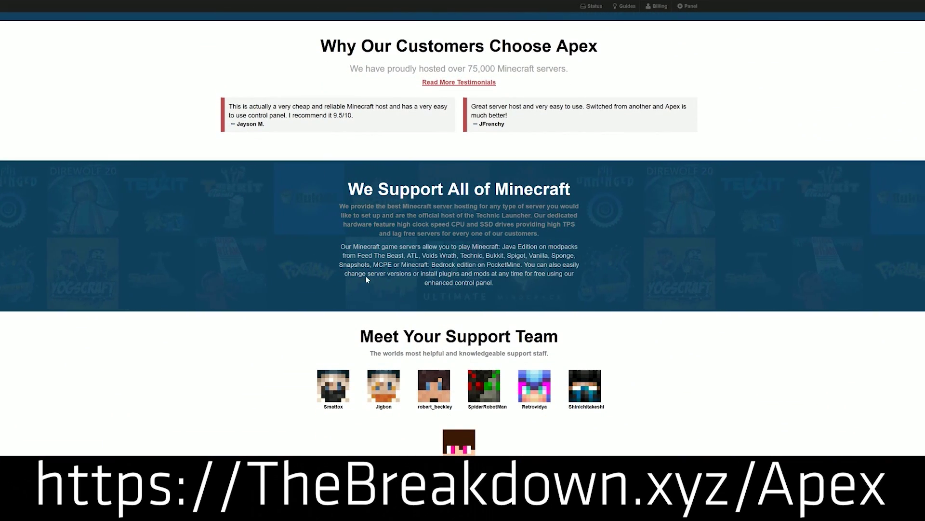
drag(374, 224, 514, 225)
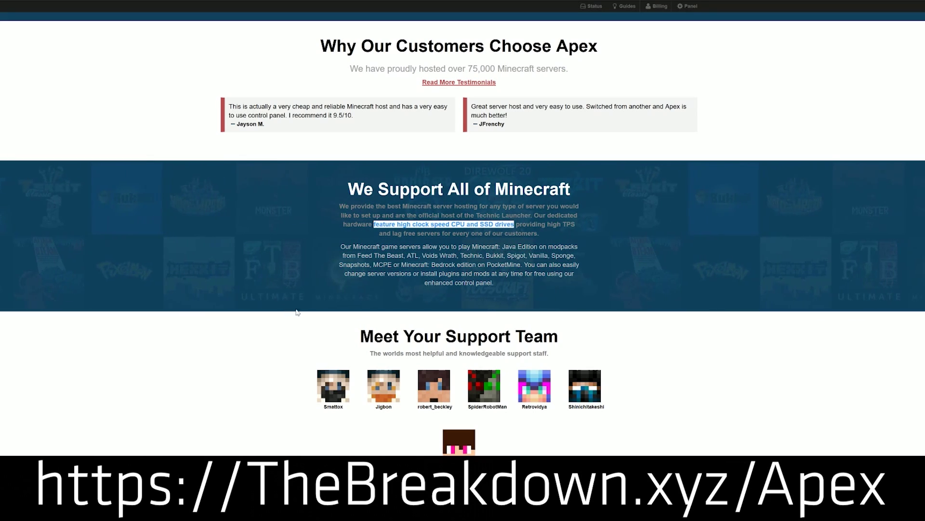
double_click(401, 256)
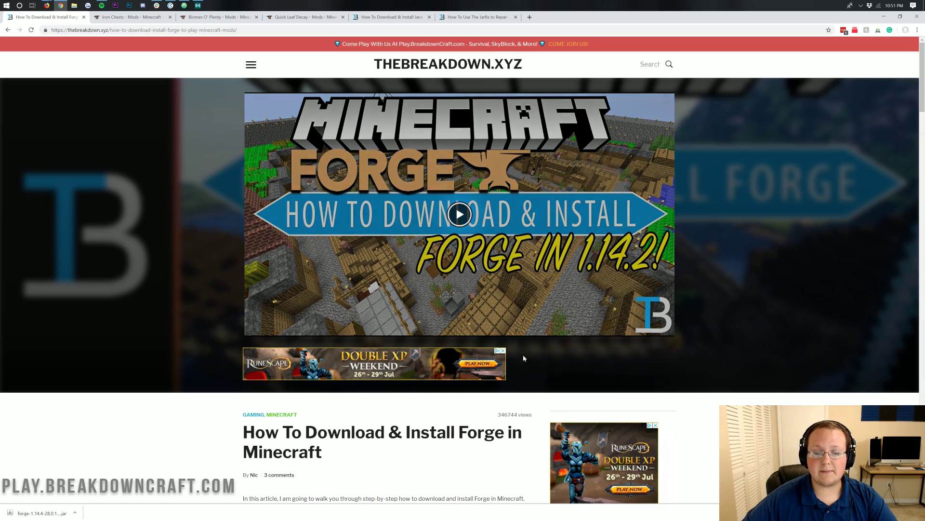
scroll(746, 251, down, 6)
scroll(131, 255, up, 6)
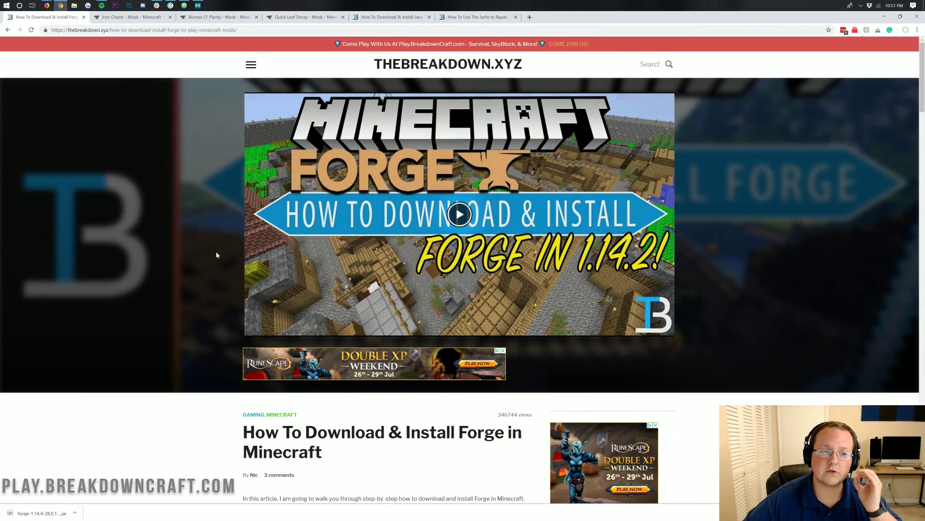
click(110, 22)
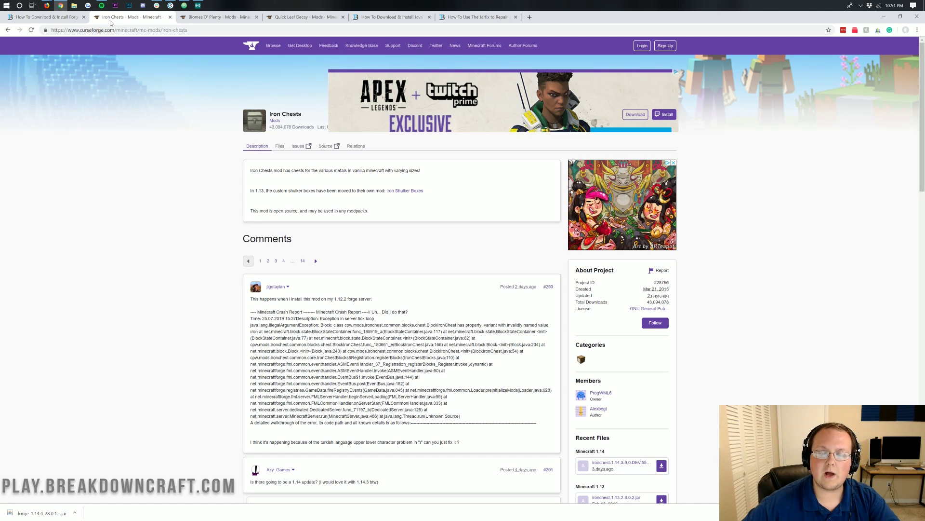
click(304, 17)
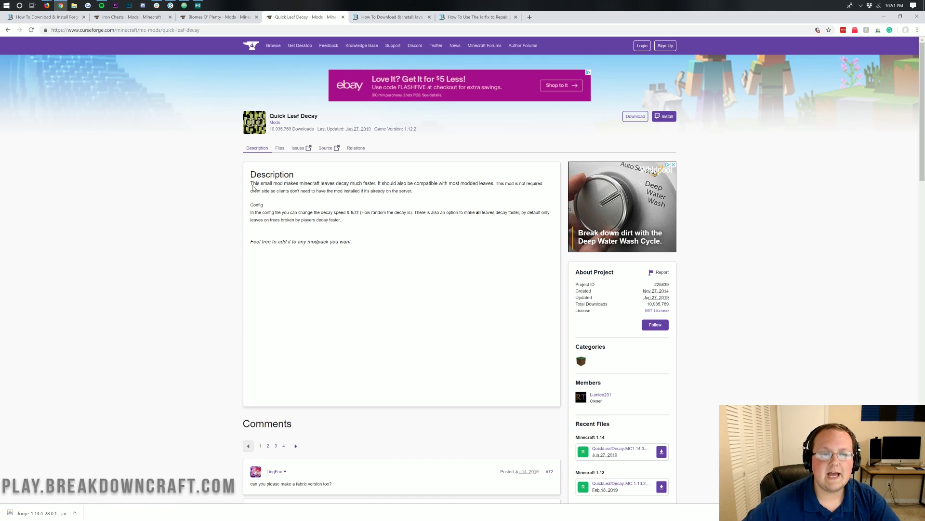
Download the Minecraft 1.14 file of the Iron Chests mod from its CurseForge page
click(112, 17)
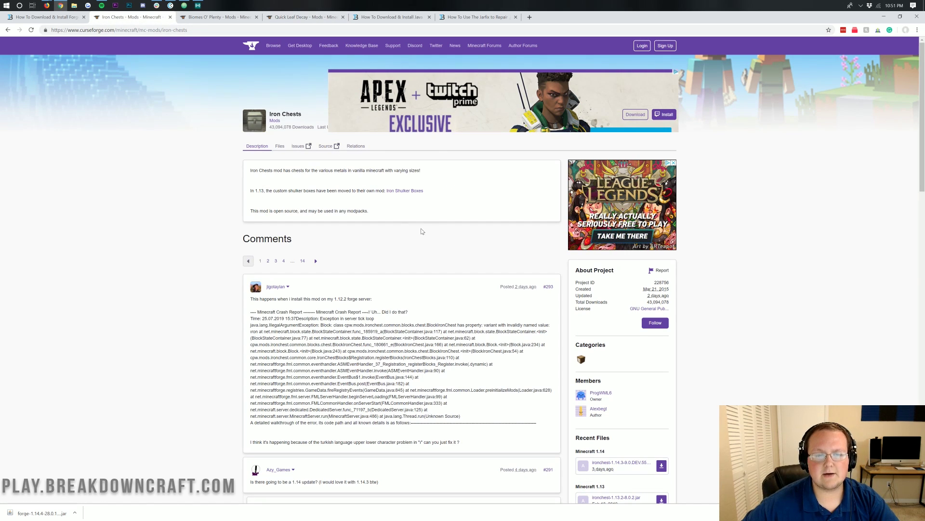
scroll(411, 202, down, 4)
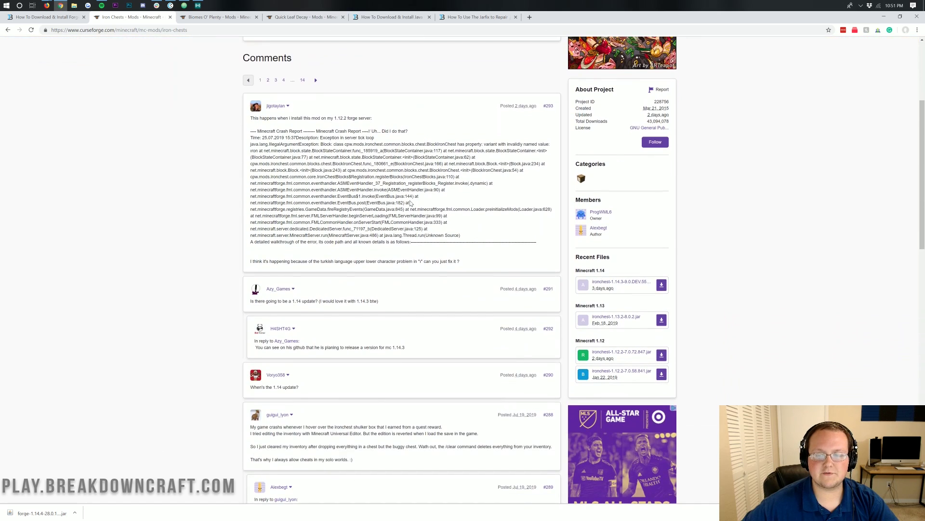
scroll(411, 202, down, 2)
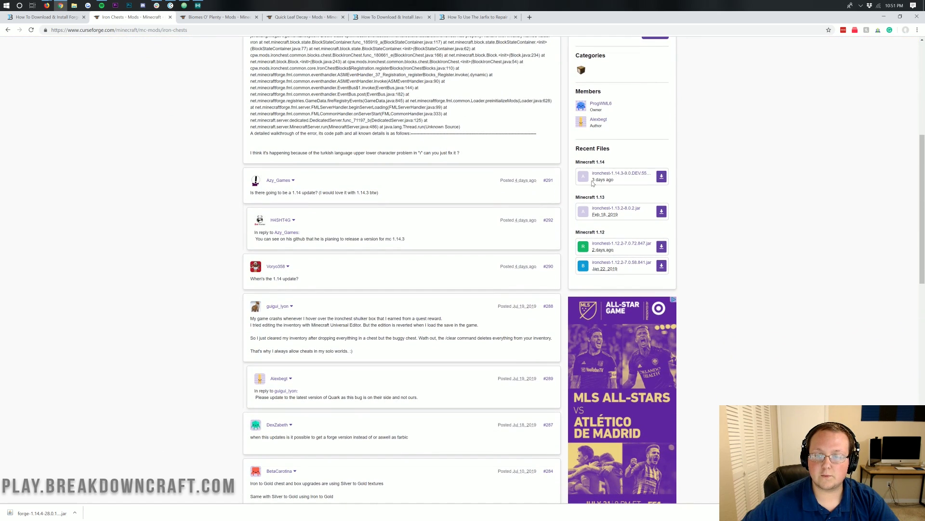
click(662, 176)
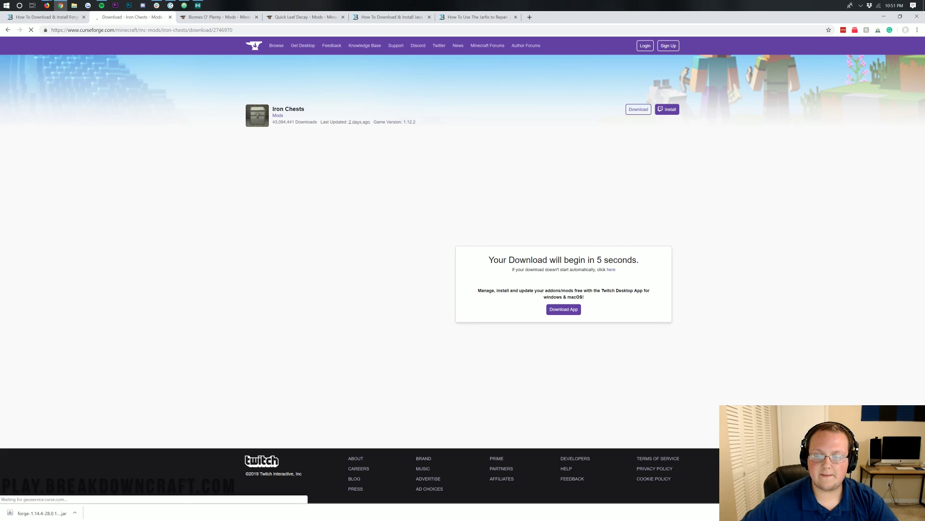
Download Biomes O' Plenty 1.14.4-9.0.0.183 from the mod's CurseForge page
key(ctrl+Tab)
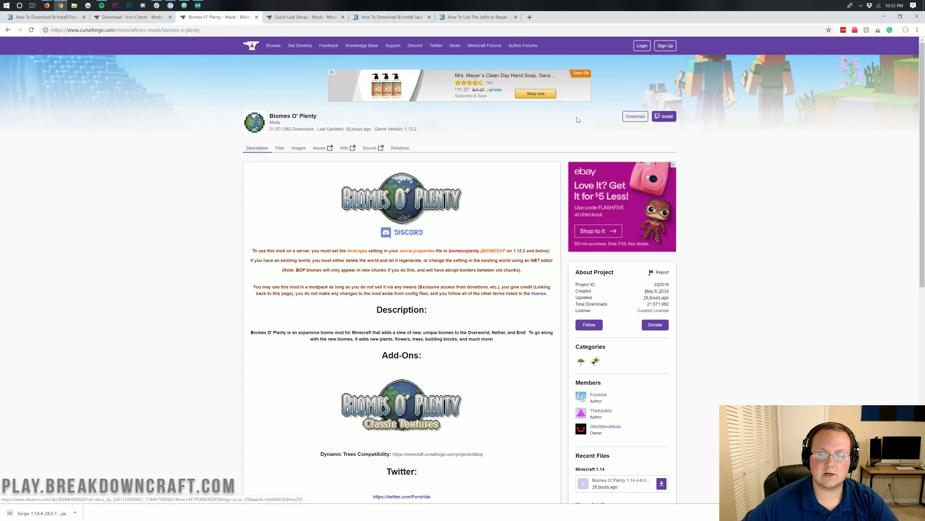
scroll(577, 120, down, 5)
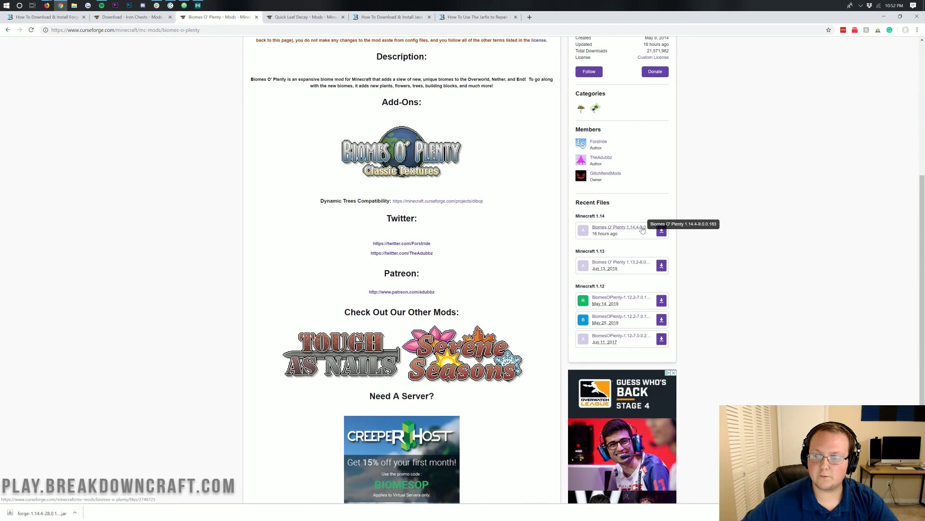
click(661, 231)
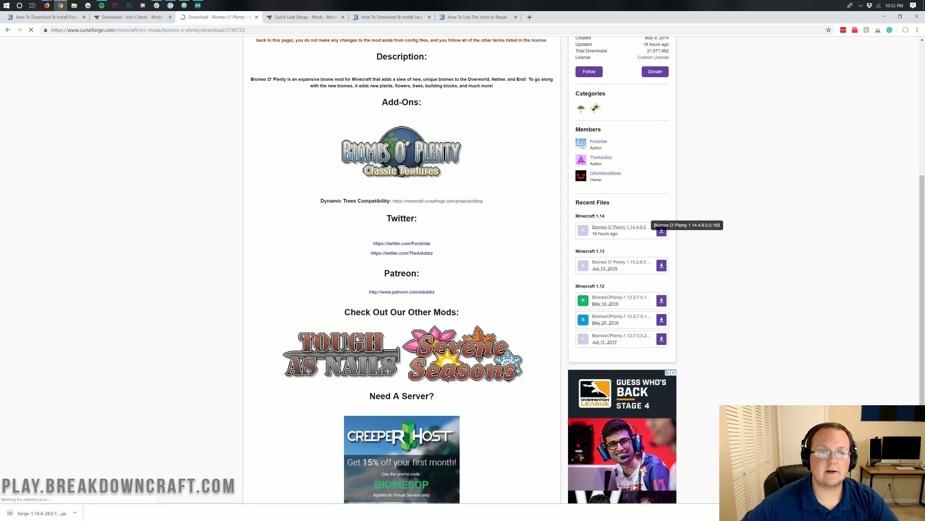
Download the Minecraft 1.14 file of the Quick Leaf Decay mod from its CurseForge page
key(ctrl+Tab)
scroll(665, 167, down, 5)
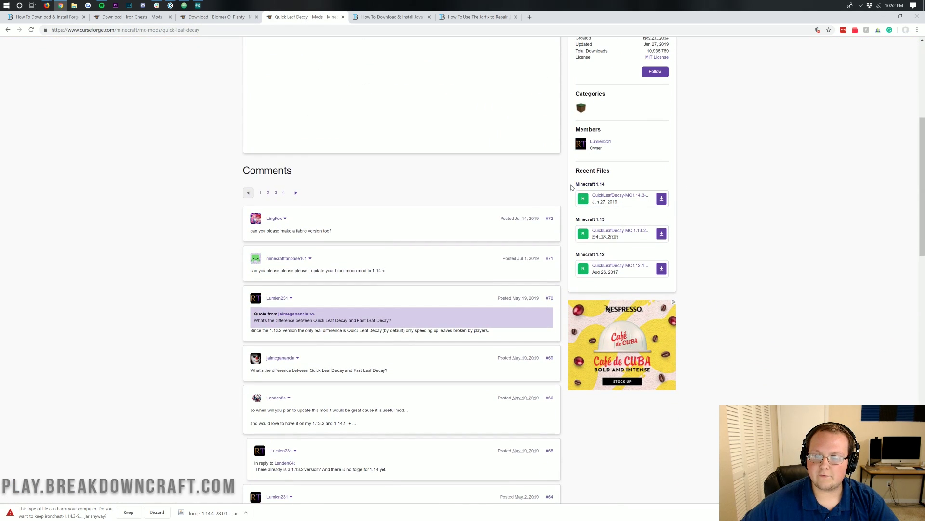
click(662, 198)
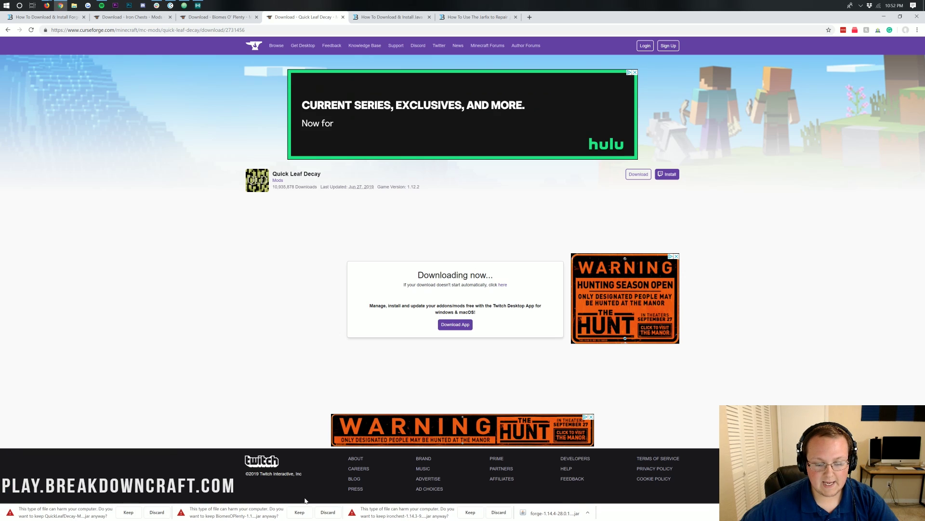
Keep the flagged Iron Chests, Biomes O' Plenty and Quick Leaf Decay jar downloads
click(471, 512)
click(299, 512)
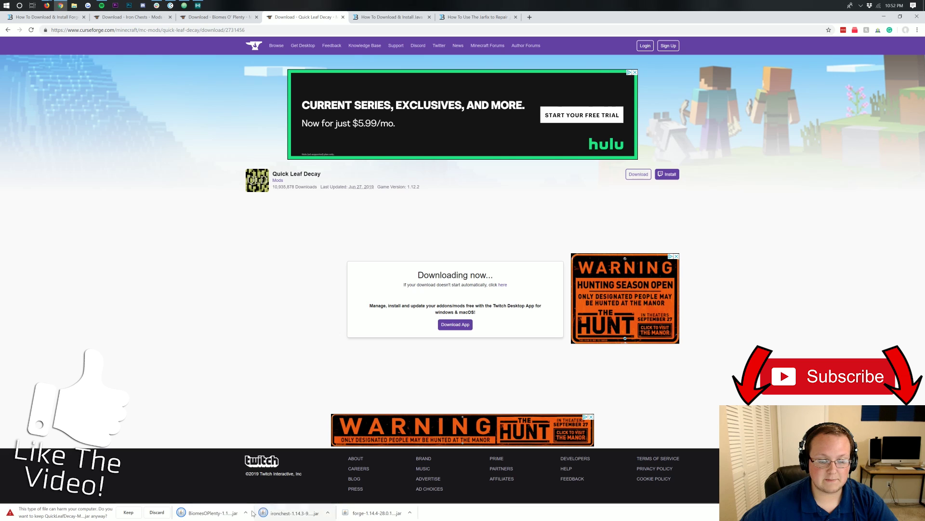
click(129, 512)
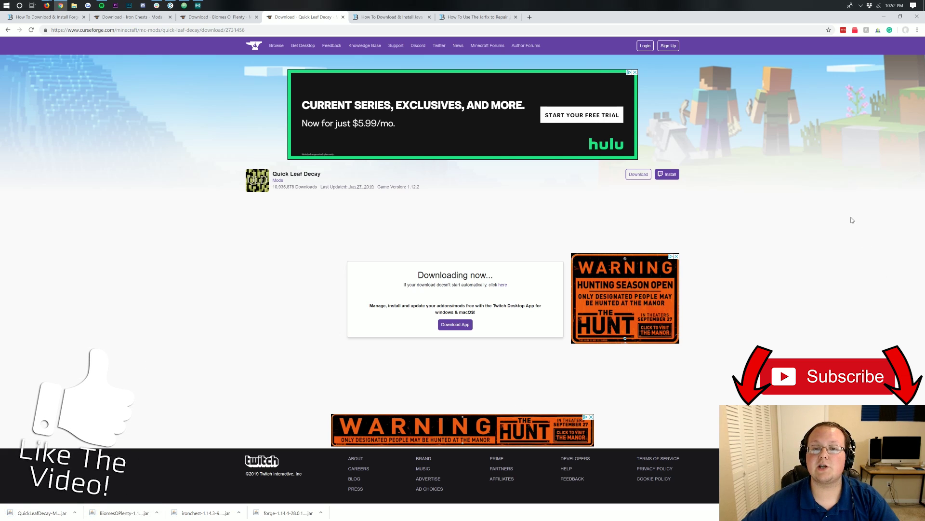
Minimize the browser and move the three mod jar files on the desktop next to the 1.14.4 Forge Server folder
click(884, 16)
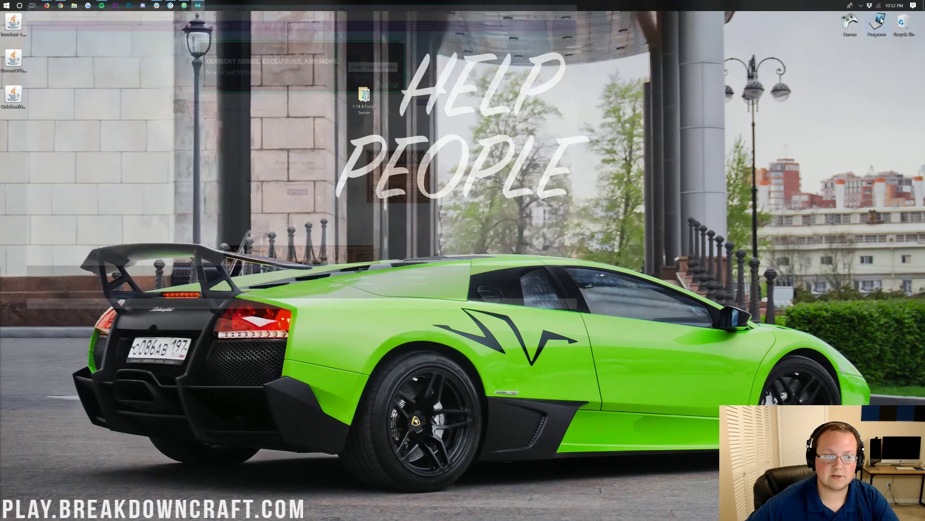
drag(75, 107, 284, 65)
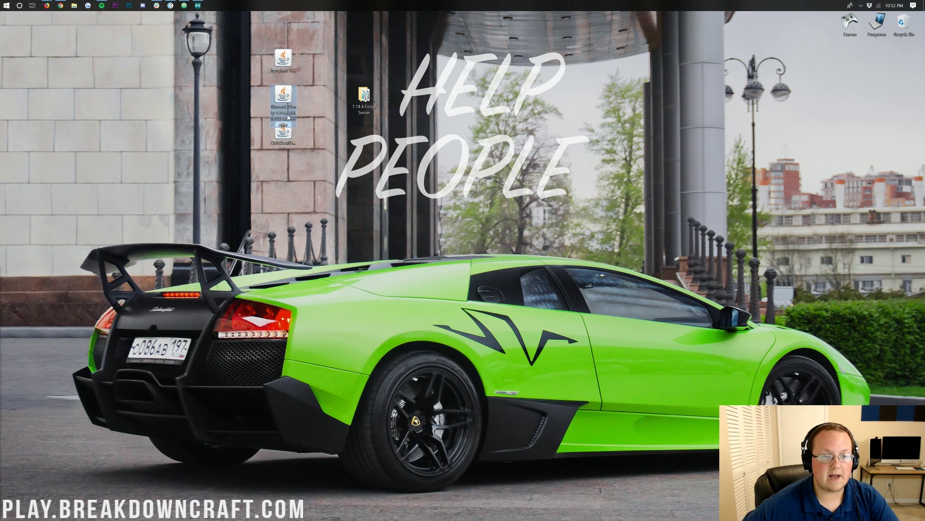
click(287, 138)
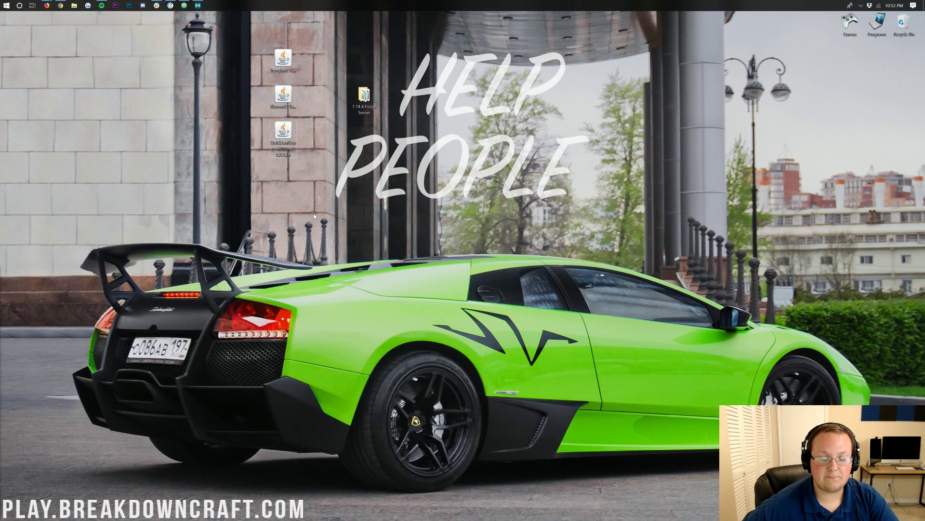
Copy the three mod jar files from the desktop into the mods folder of 1.14.4 Forge Server
double_click(364, 109)
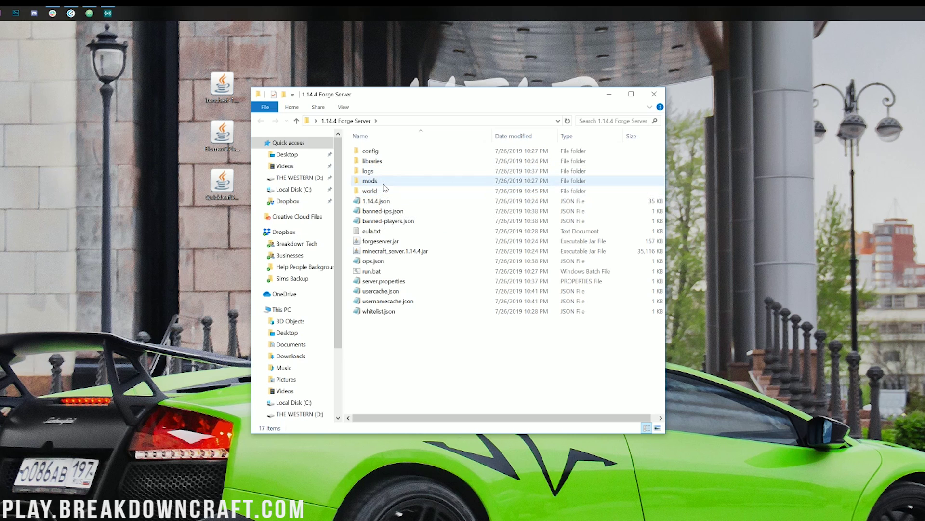
double_click(375, 181)
drag(197, 60, 232, 218)
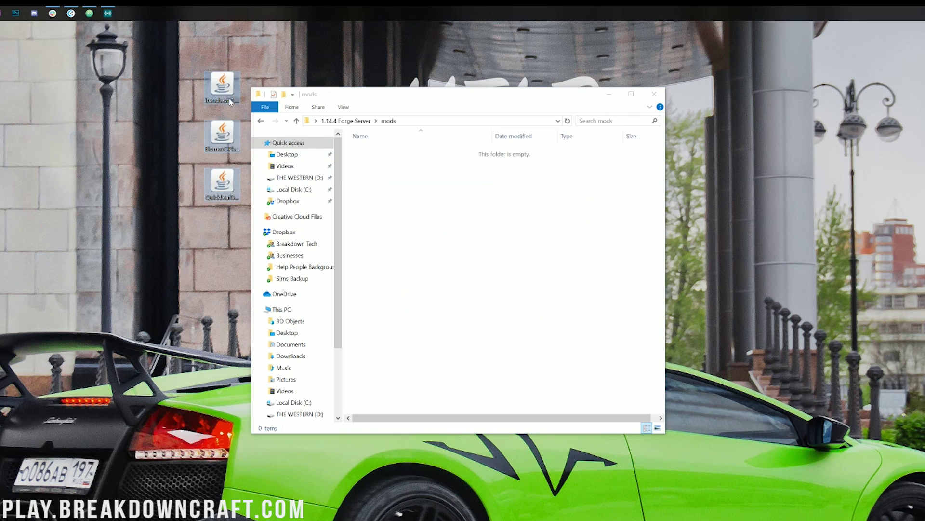
right_click(212, 141)
click(233, 206)
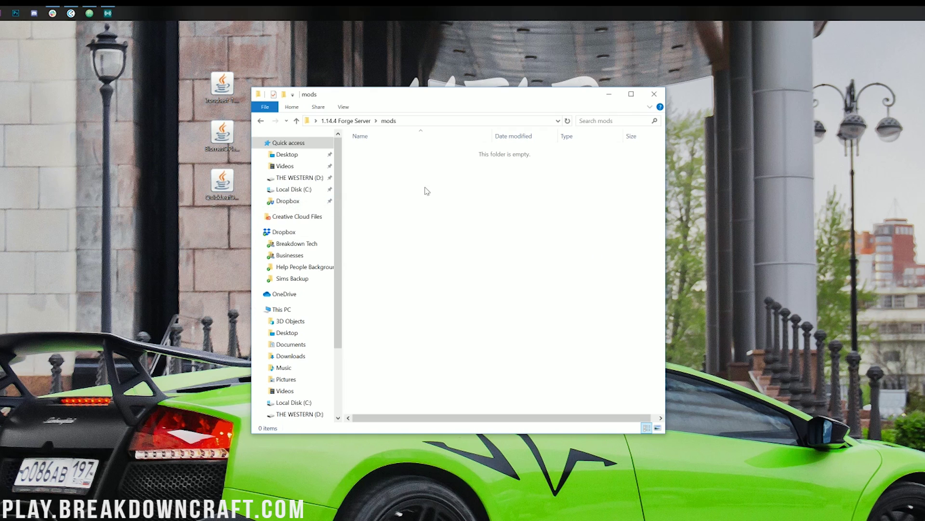
click(398, 221)
key(ctrl+v)
click(398, 222)
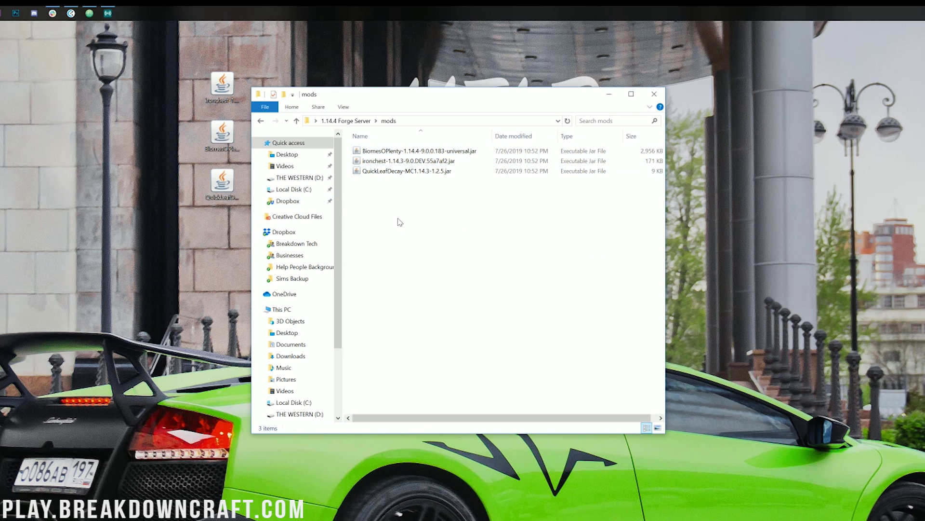
right_click(388, 177)
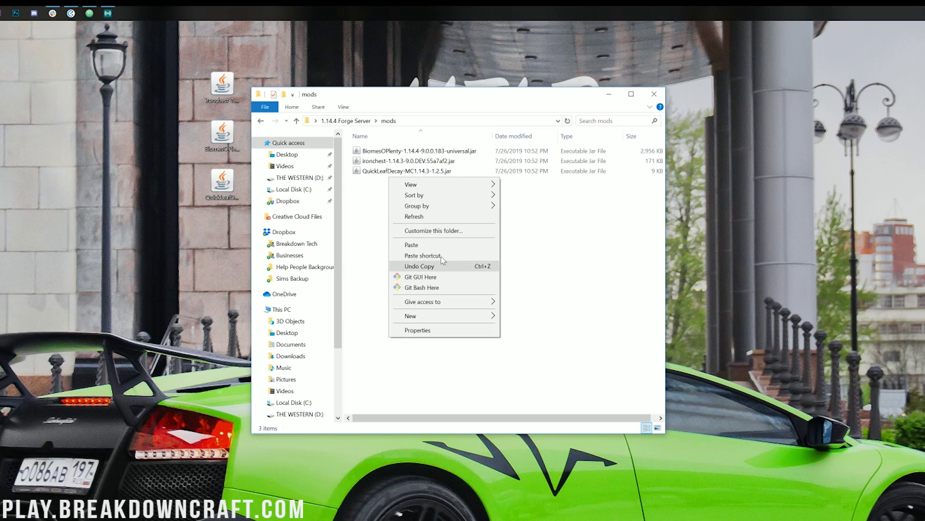
click(548, 212)
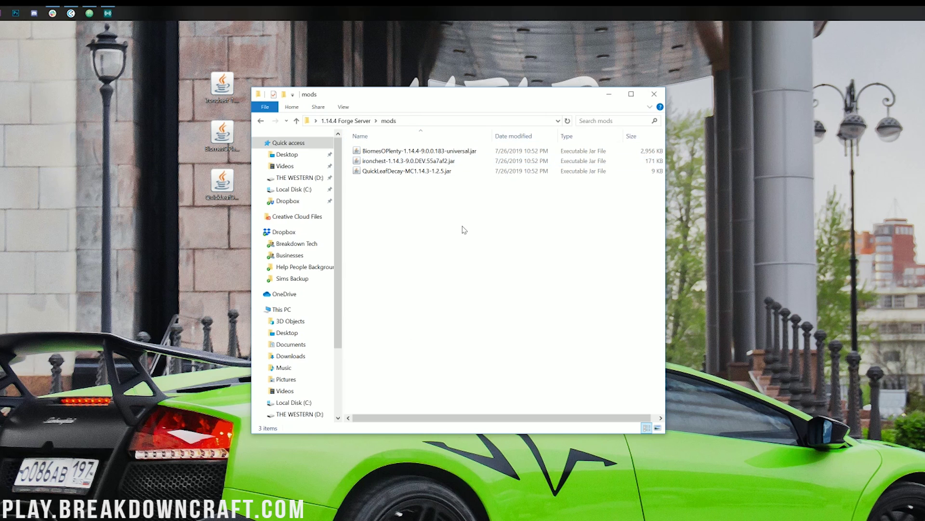
Start the Forge server with run.bat from the 1.14.4 Forge Server folder and minimize the folder window
key(alt+Left)
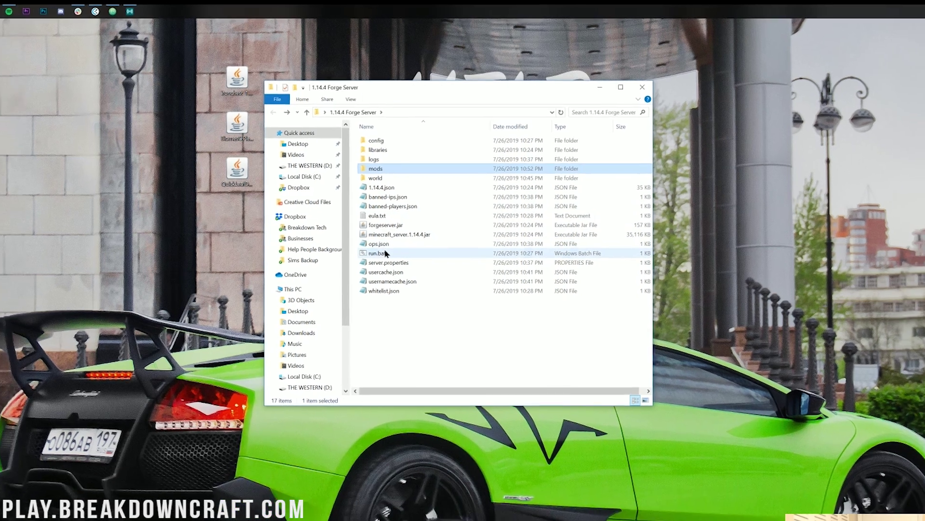
click(379, 271)
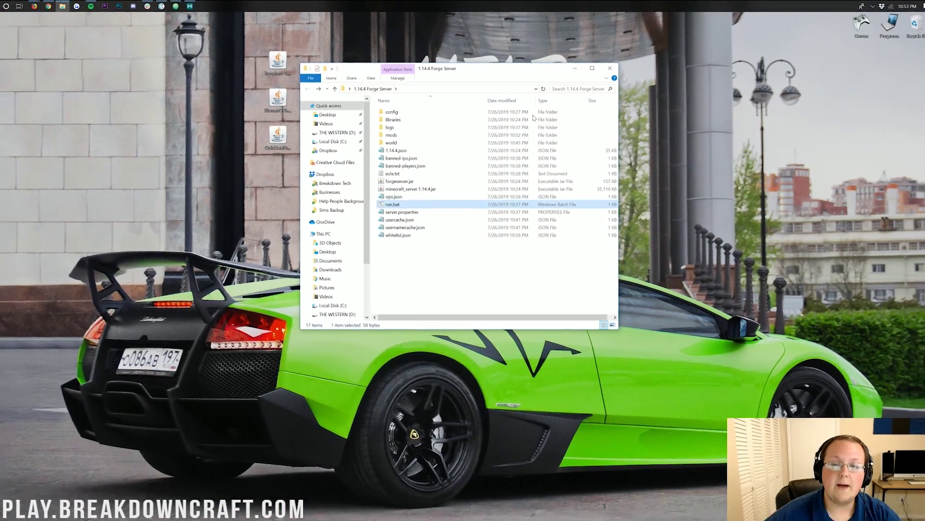
key(Return)
click(572, 66)
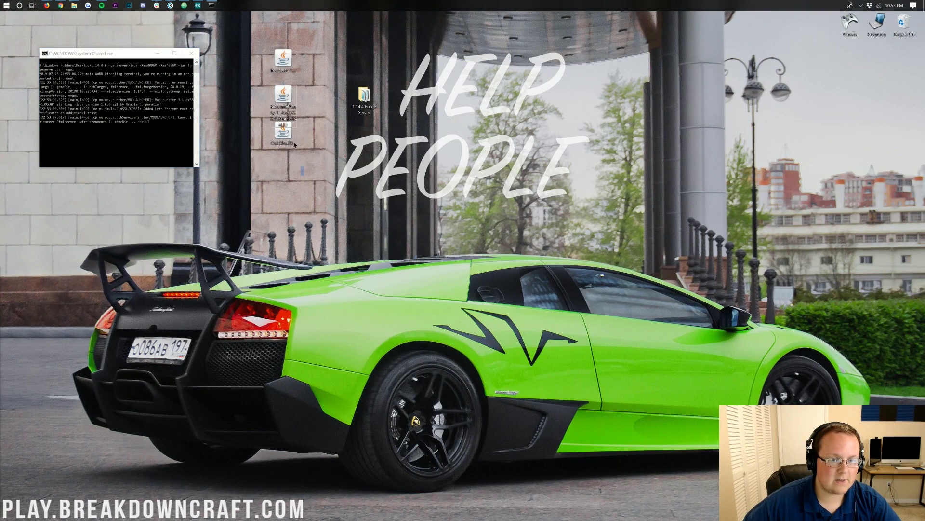
click(283, 95)
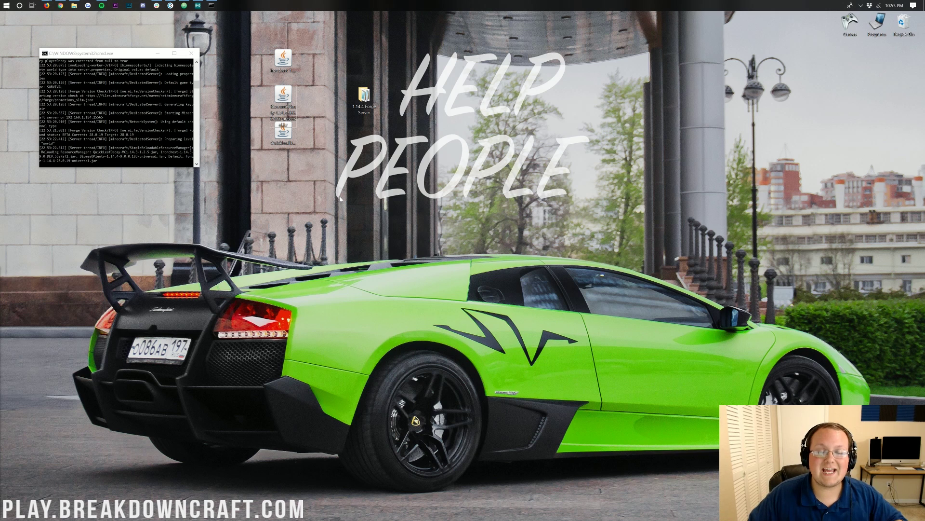
mouse_move(340, 196)
mouse_down()
mouse_move(270, 27)
mouse_move(313, 98)
mouse_move(336, 179)
mouse_up()
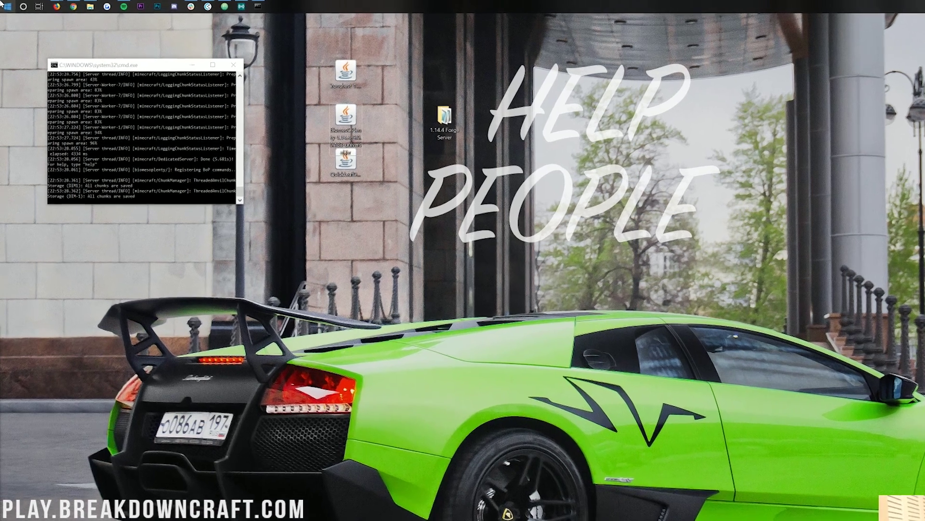
Open the Roaming folder by running %appdata% from the Windows Run dialog
click(3, 6)
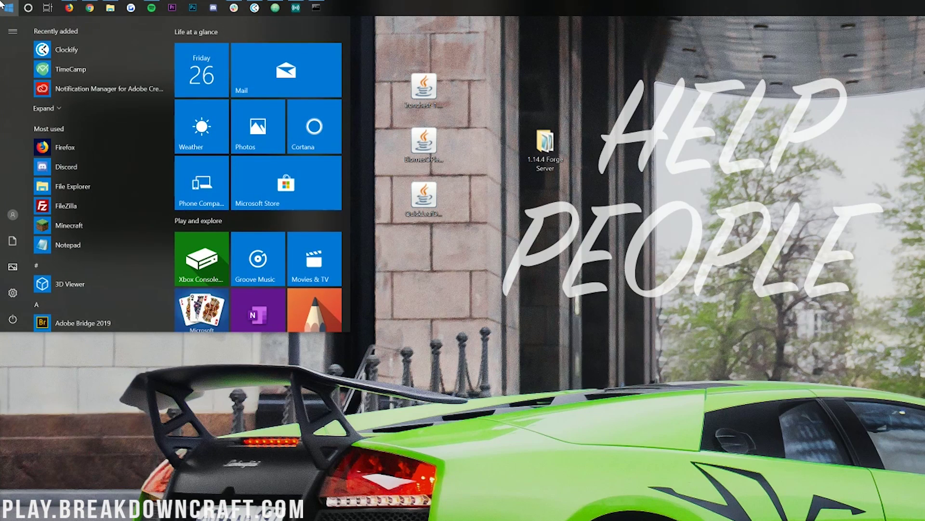
text(run)
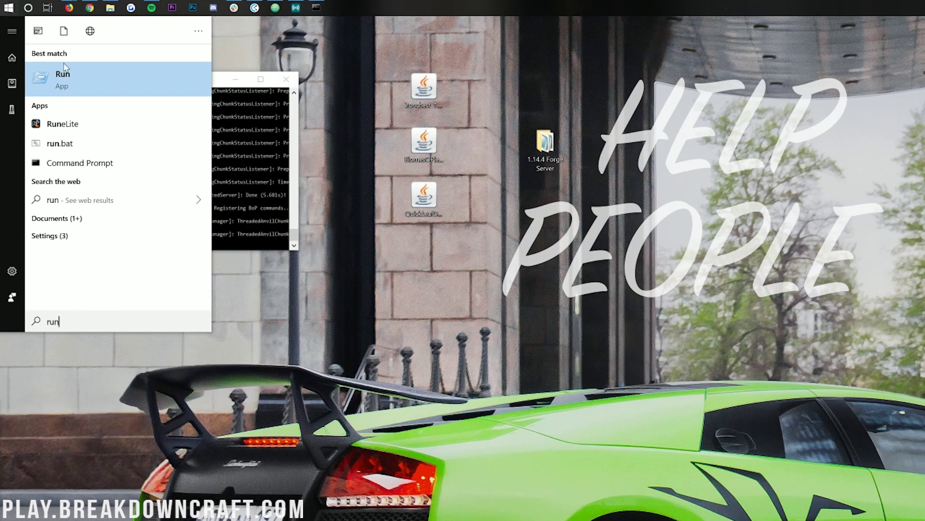
click(69, 91)
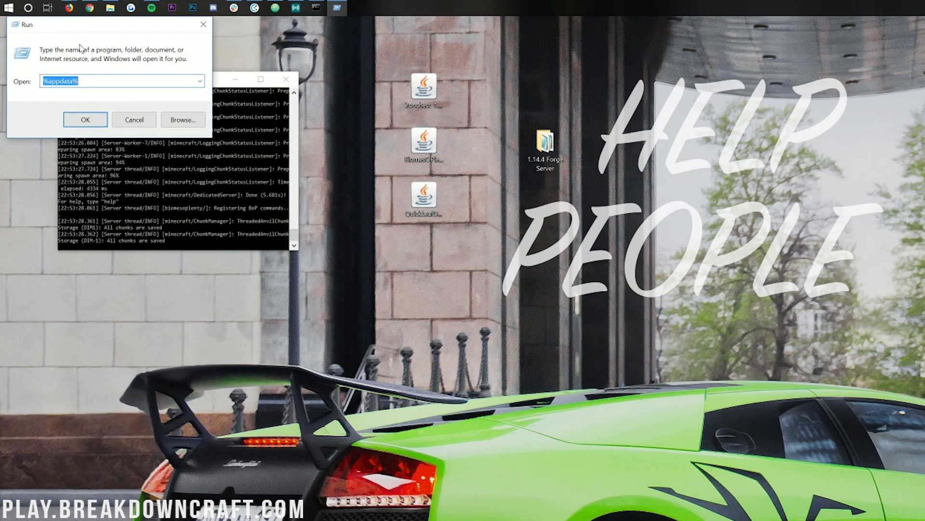
drag(80, 35, 98, 59)
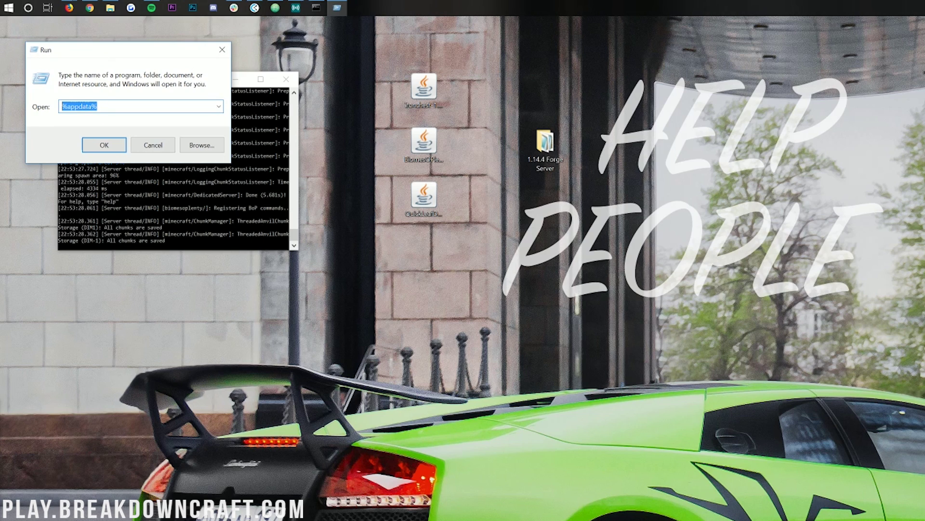
text(appd)
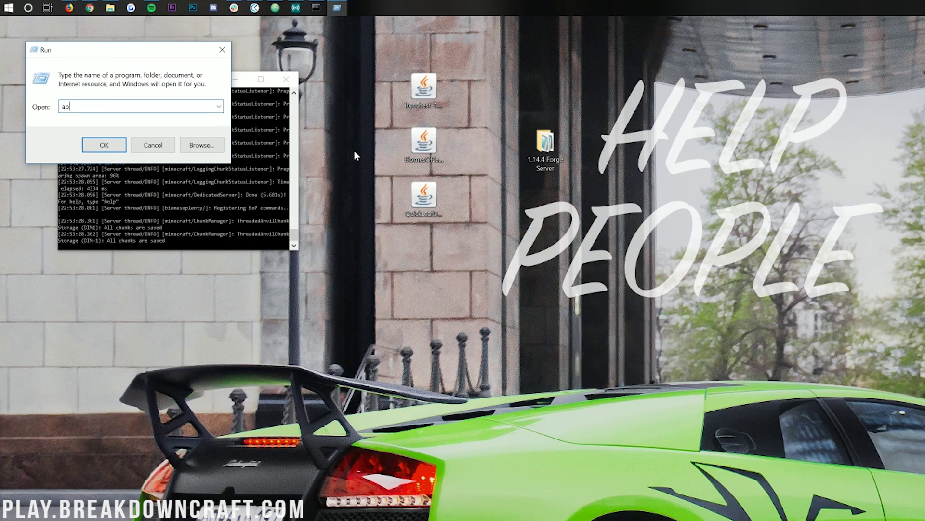
key(BackSpace)
key(BackSpace)
key(BackSpace)
key(BackSpace)
text(%)
key(Return)
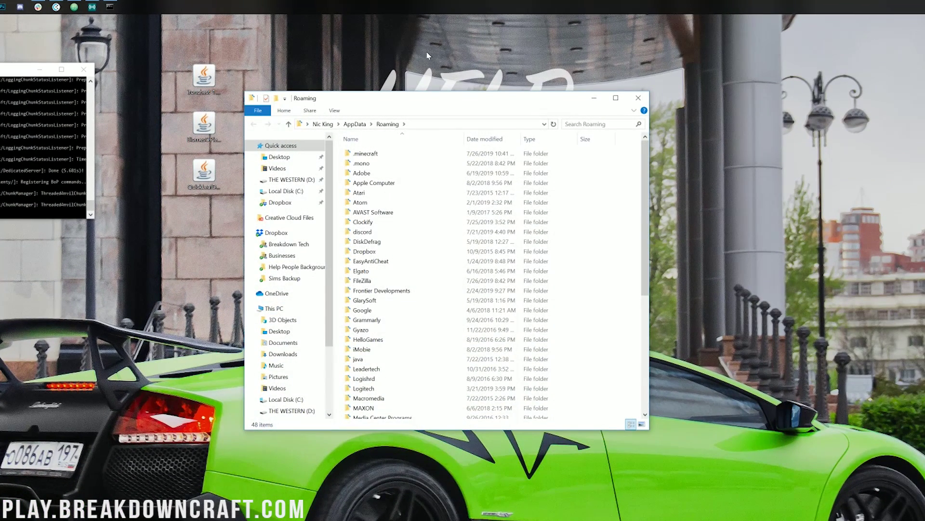
Delete the existing mods folder inside .minecraft and create a new, empty folder named mods
double_click(383, 155)
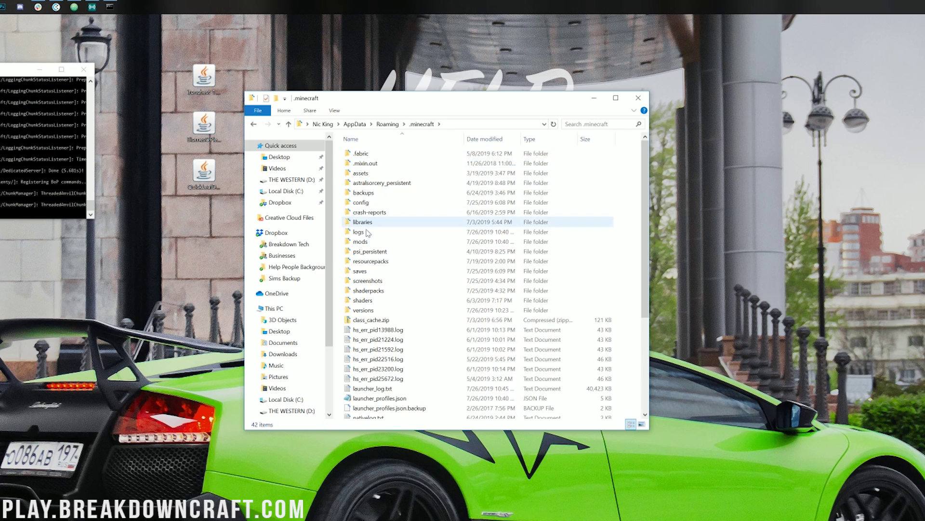
click(364, 244)
key(Delete)
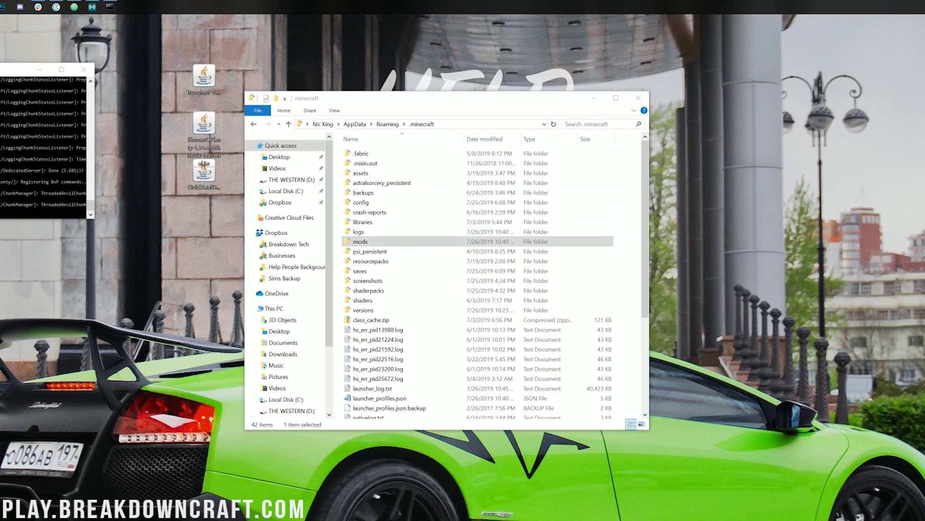
right_click(635, 190)
mouse_move(675, 324)
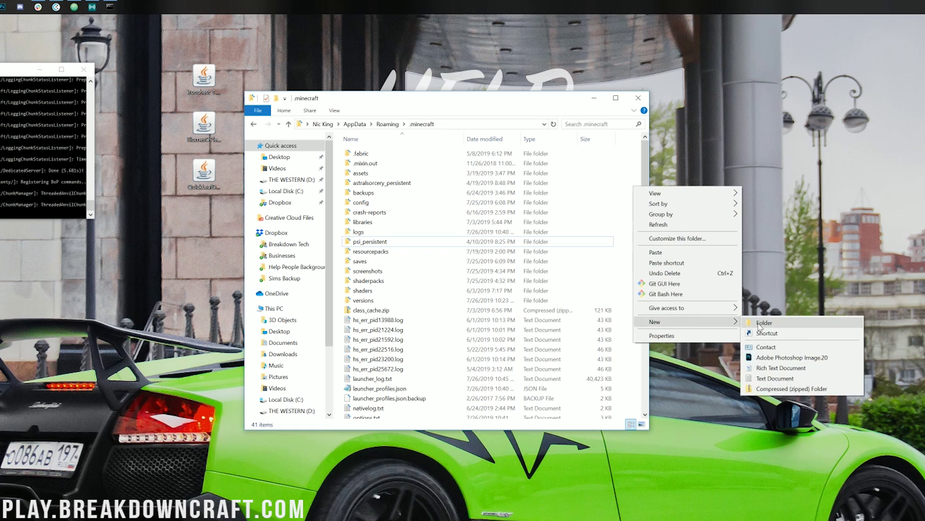
click(759, 325)
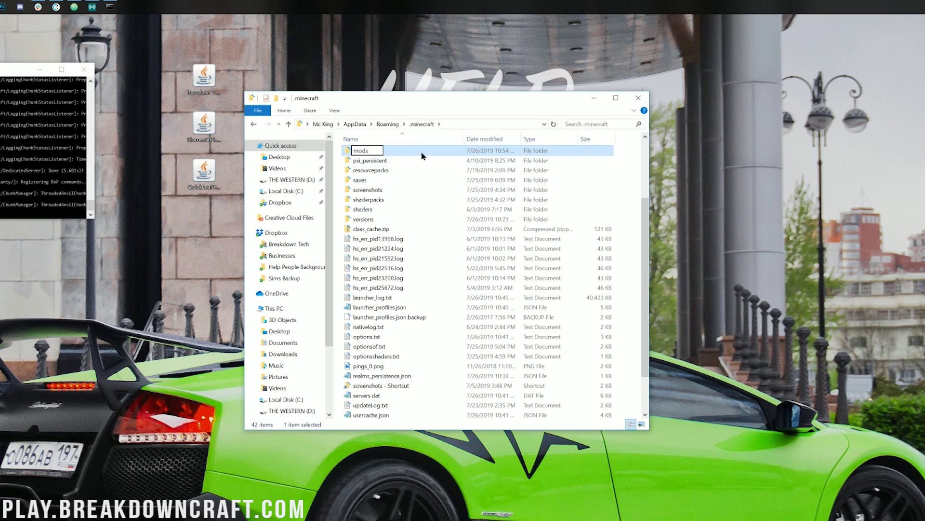
Copy the three mod jar files from the desktop into the new .minecraft mods folder and close the window
double_click(395, 153)
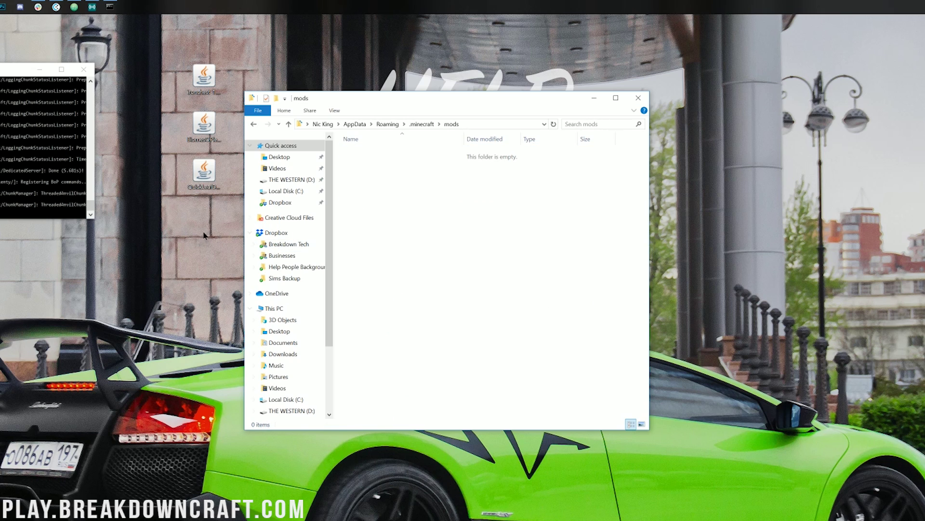
drag(203, 235, 130, 121)
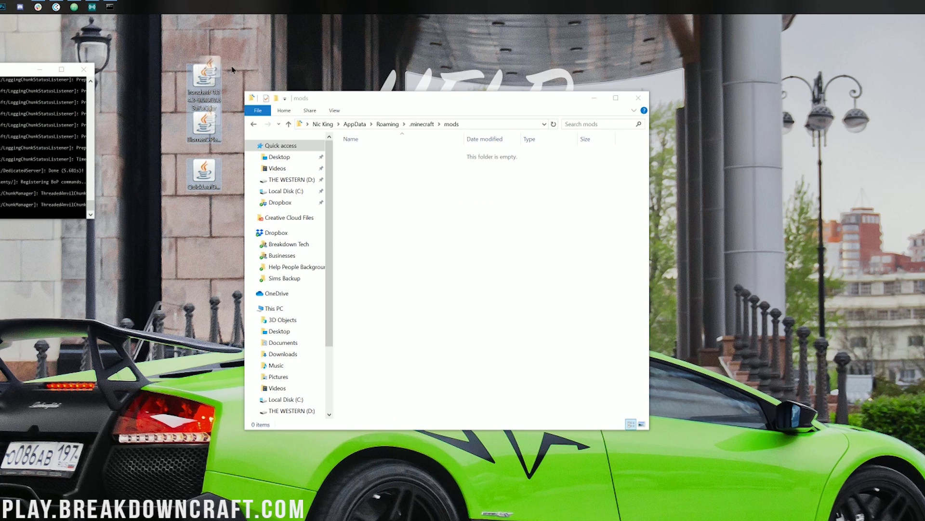
drag(565, 280, 427, 182)
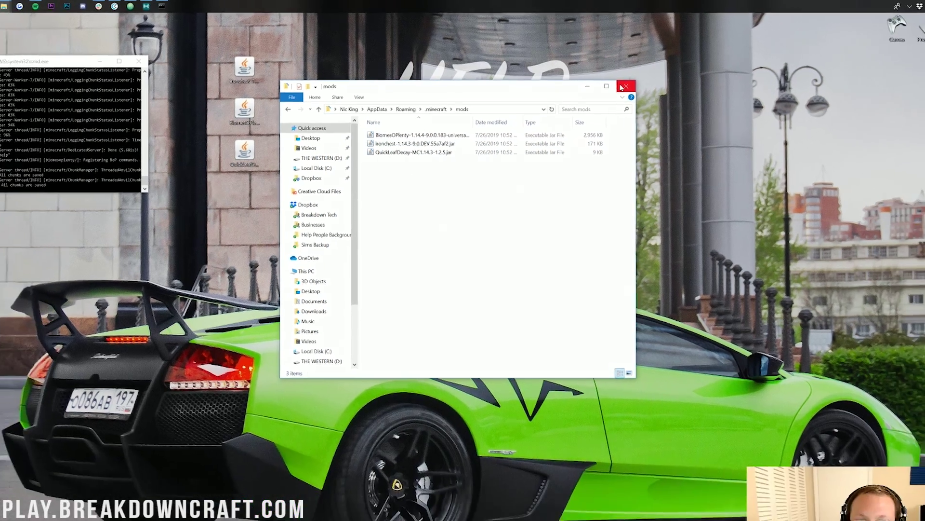
click(638, 98)
Launch Minecraft with the forge (1.14.4-forge-28.0.19) installation, then enlarge the game window and place it beside the server console
click(4, 5)
click(4, 5)
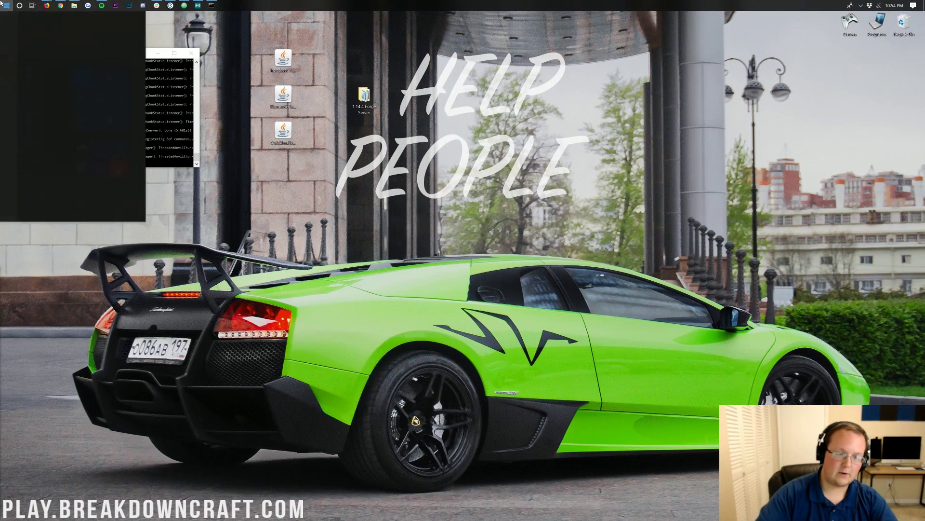
text(minecraft)
key(Return)
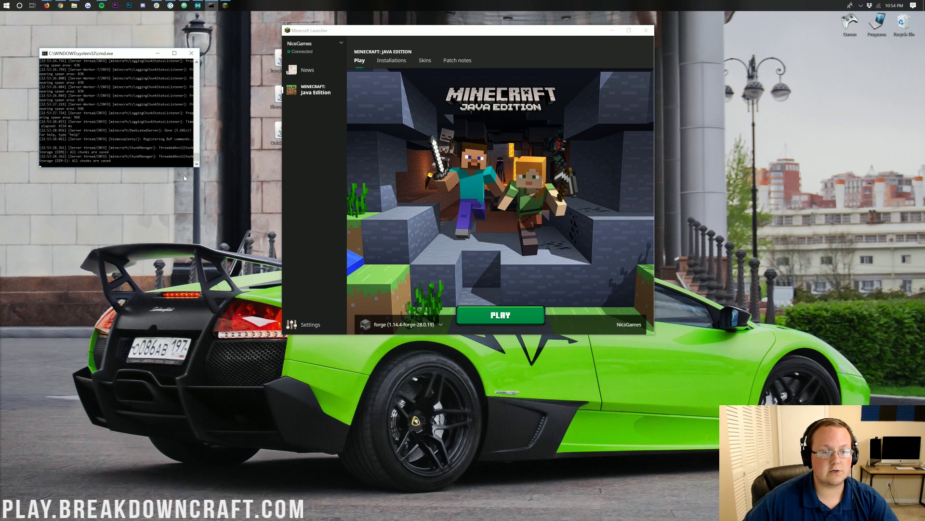
click(439, 327)
click(404, 222)
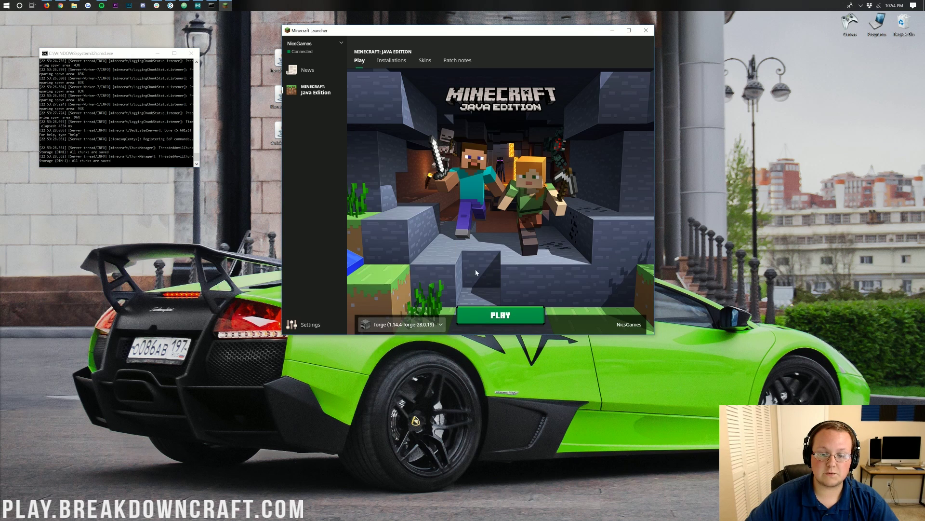
click(482, 315)
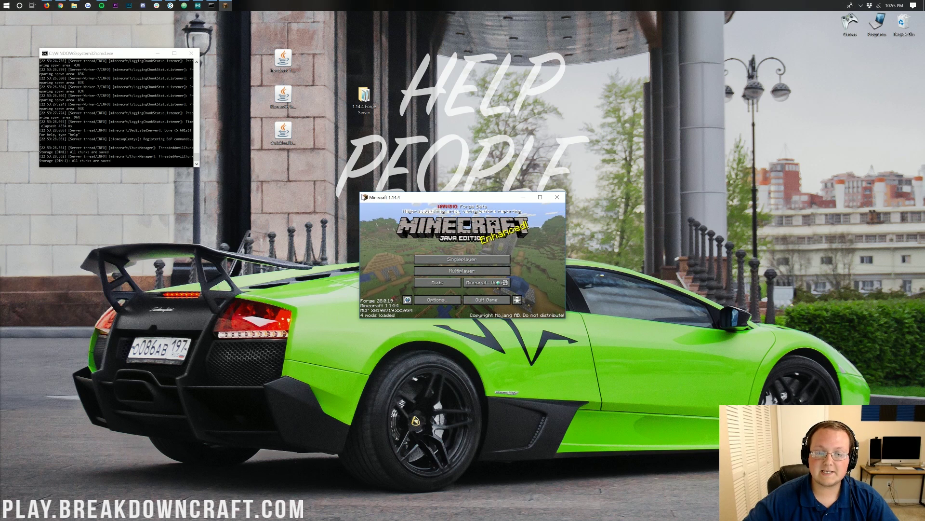
drag(359, 192, 121, 50)
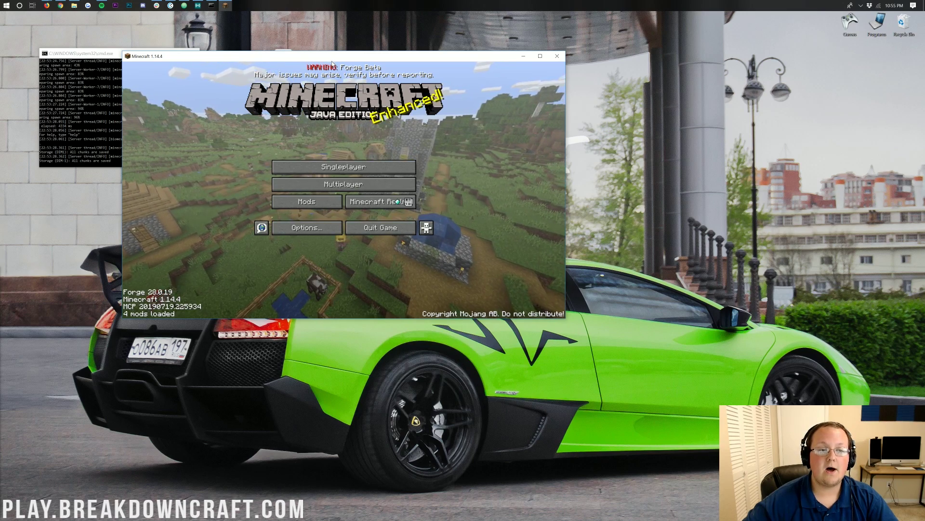
drag(332, 60, 410, 57)
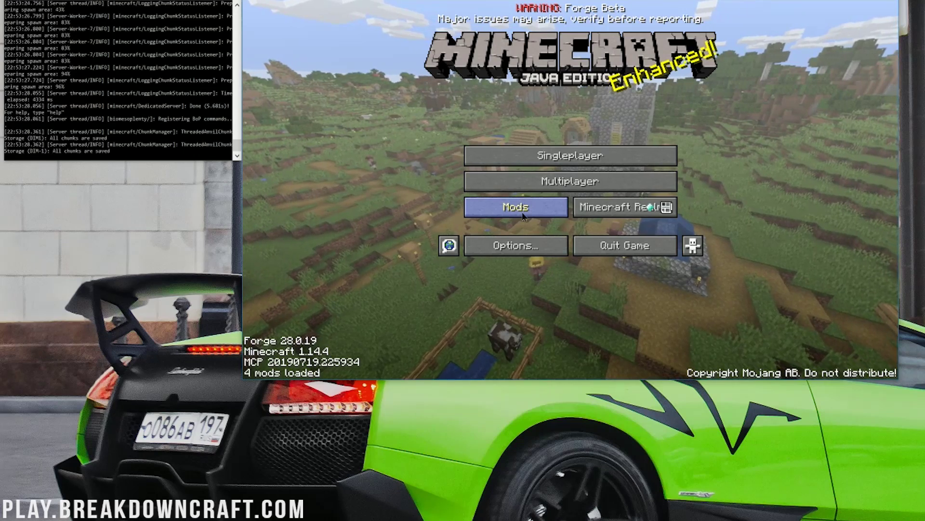
Check the details of Biomes O' Plenty, Iron Chests and Quick Leaf Decay in the game's mod list
click(486, 209)
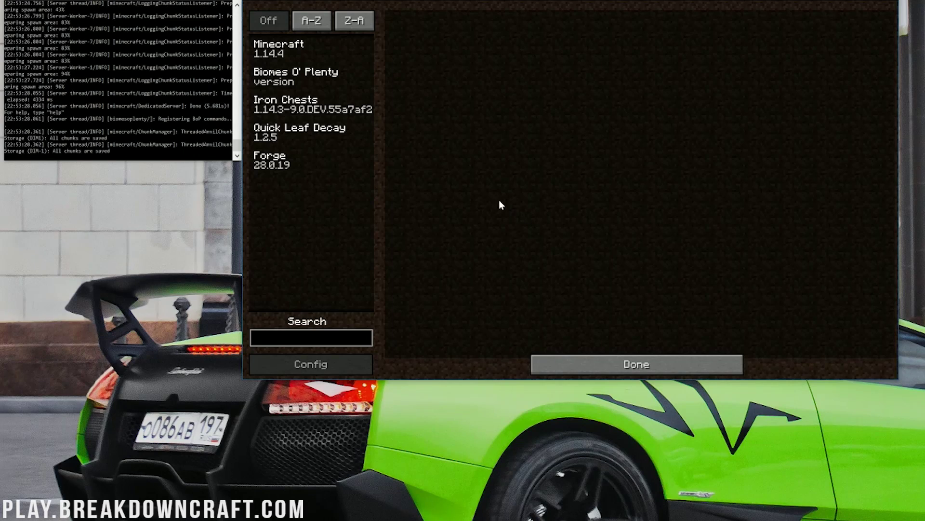
click(309, 87)
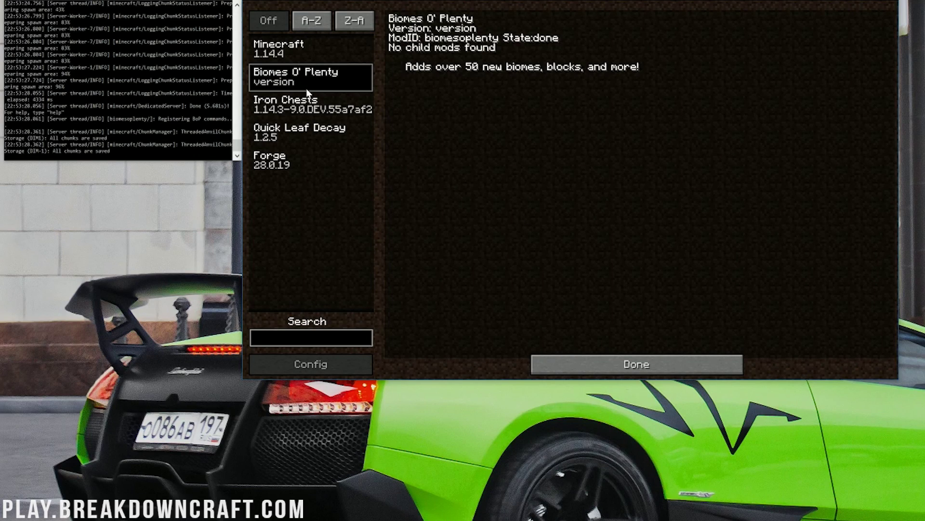
click(279, 106)
click(290, 139)
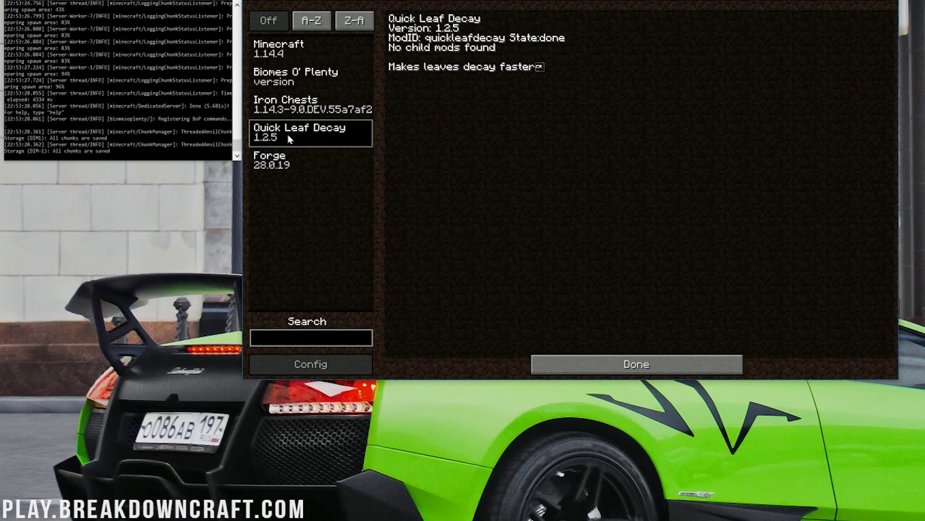
click(652, 363)
Join the multiplayer server by connecting directly to the address 192.168.1.184
click(583, 188)
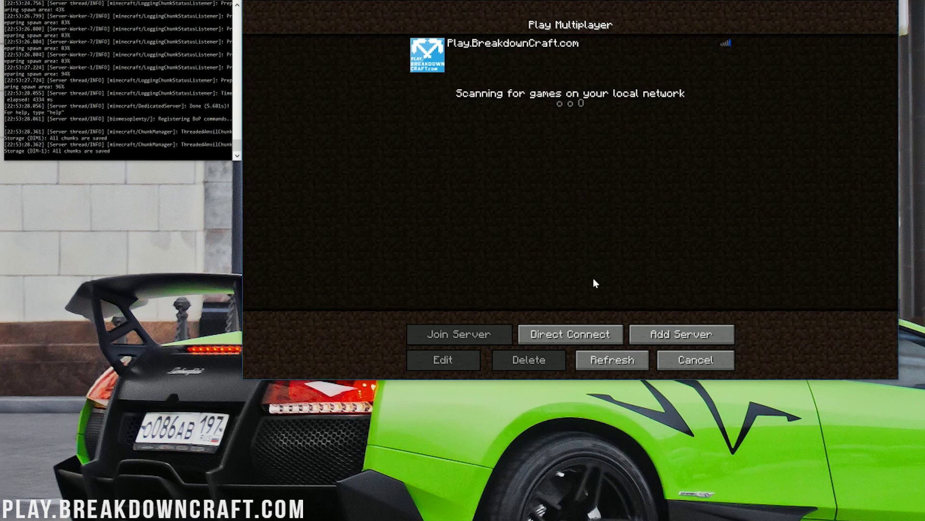
click(591, 335)
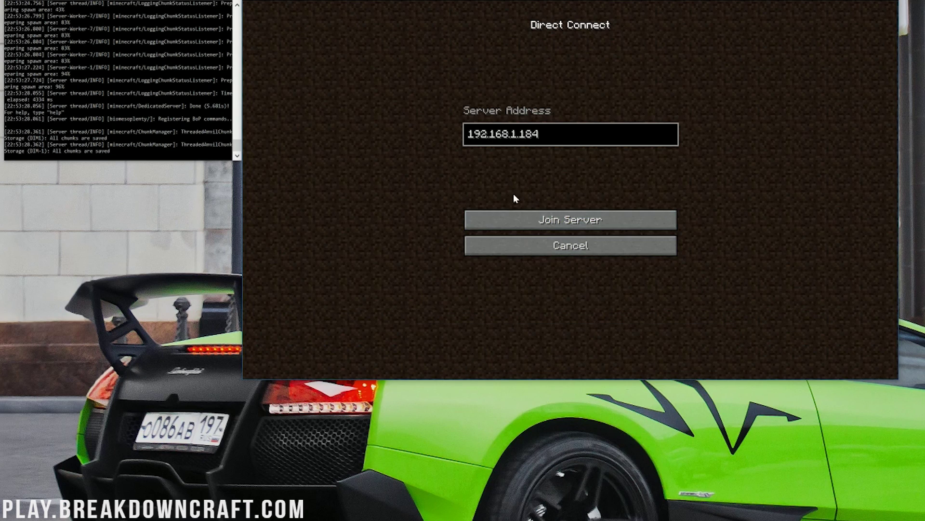
click(531, 220)
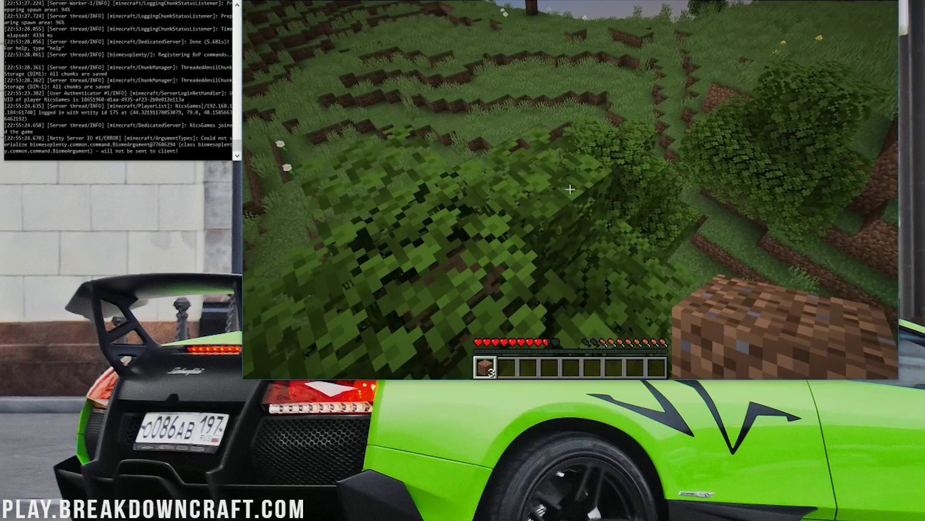
Make the joined player a server operator with the op command in the server console, and return to the game
key(w)
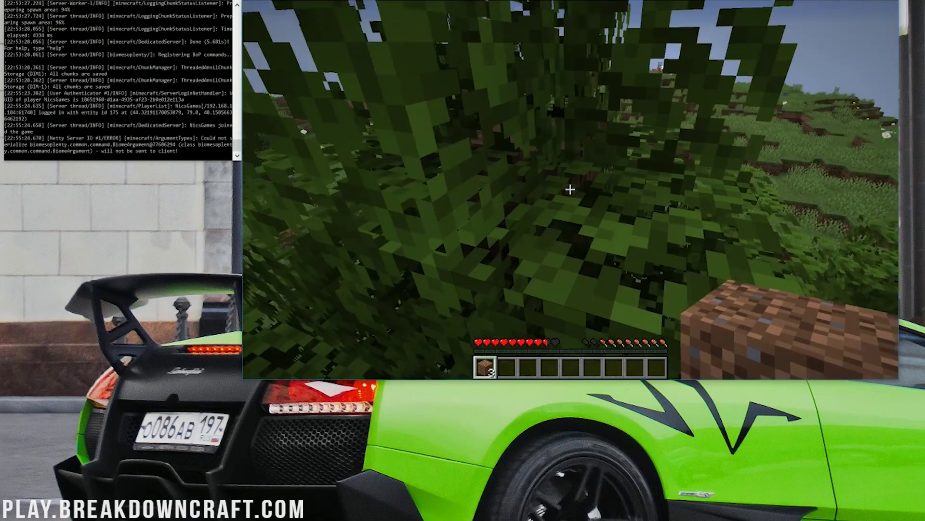
key(e)
click(117, 96)
text(op )
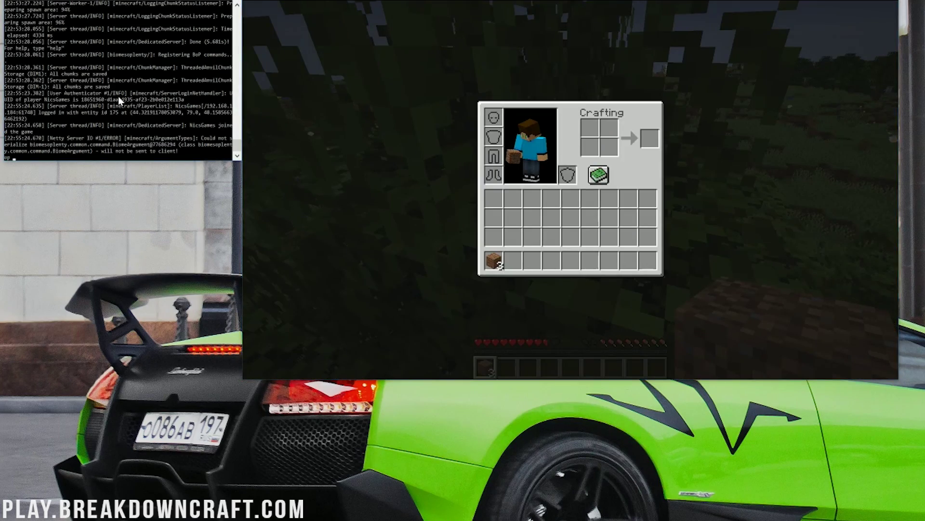
text(nicsgames)
key(Return)
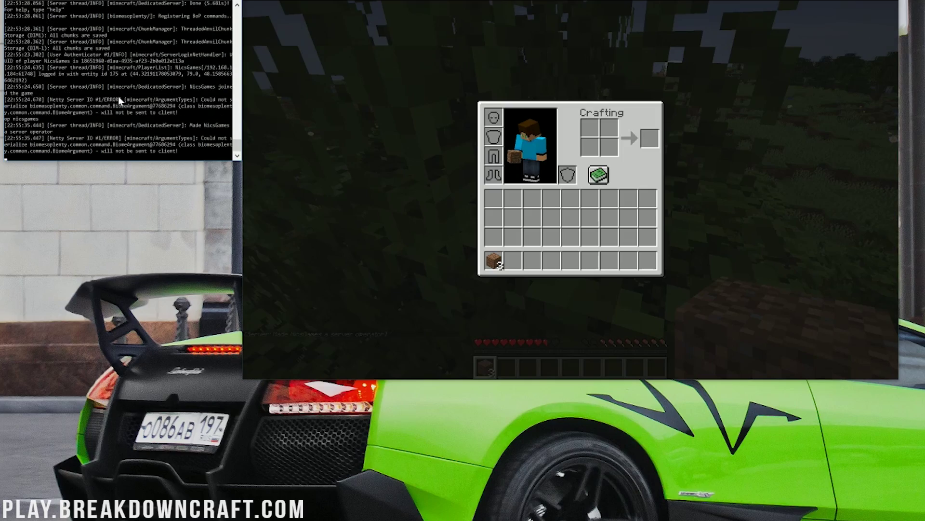
click(366, 209)
key(e)
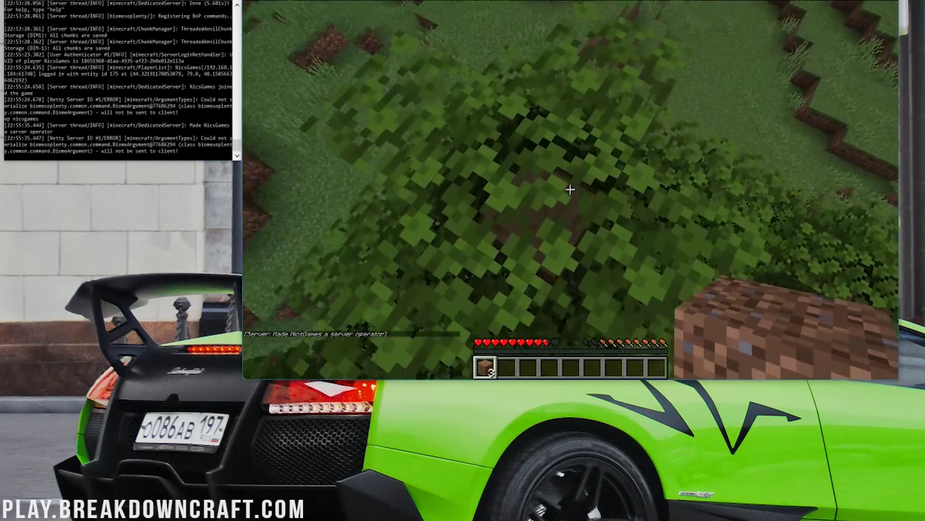
Switch the player to creative mode with the command /gamemode creative
click(570, 189)
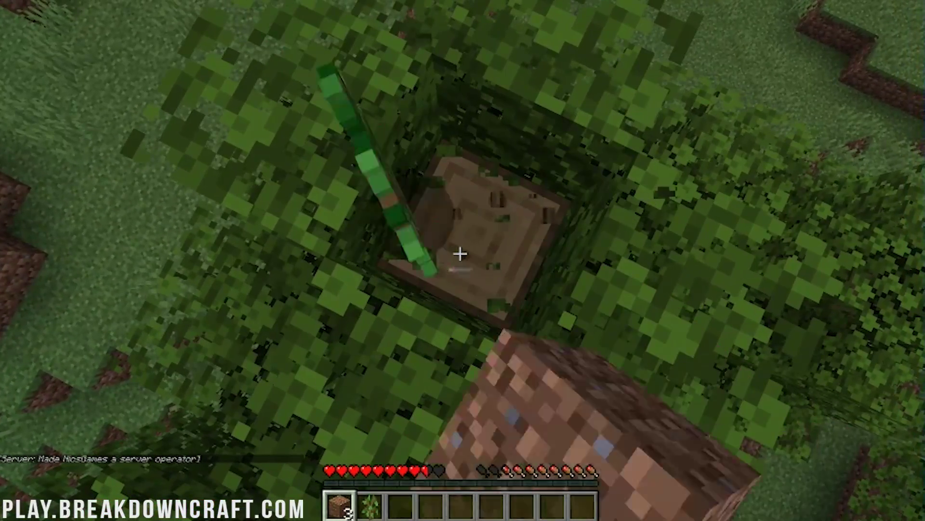
text(/gamemode )
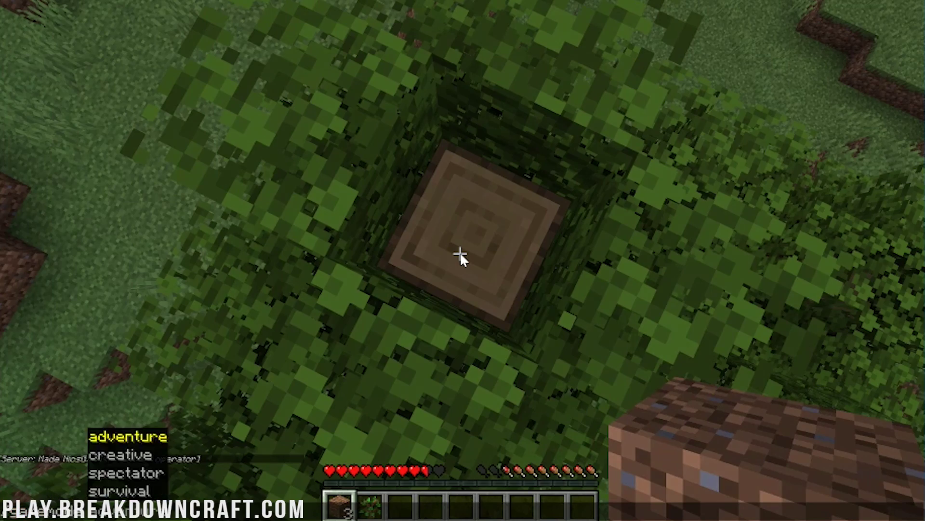
text(create)
key(Return)
key(t)
key(Up)
key(BackSpace)
text(ive)
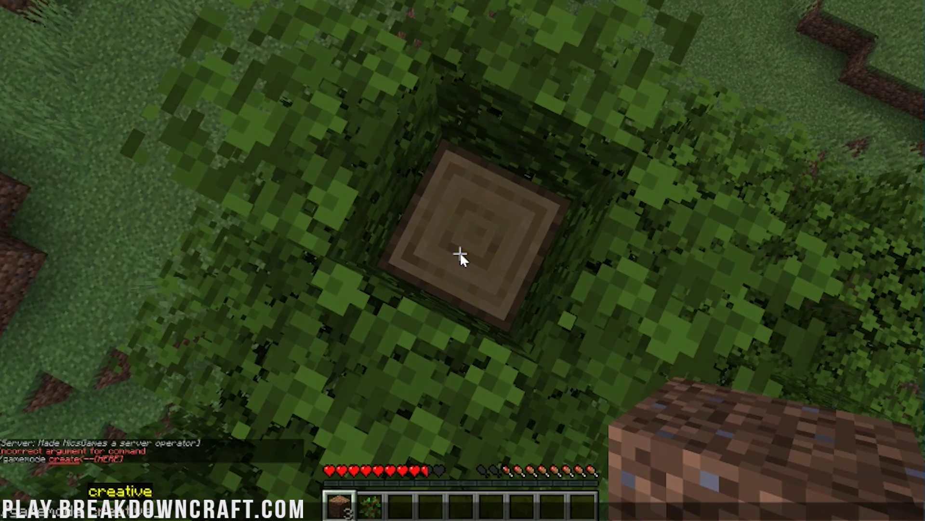
key(Return)
Break the log blocks of the nearby trees' trunks in creative mode to test the quick leaf decay
click(459, 253)
click(459, 254)
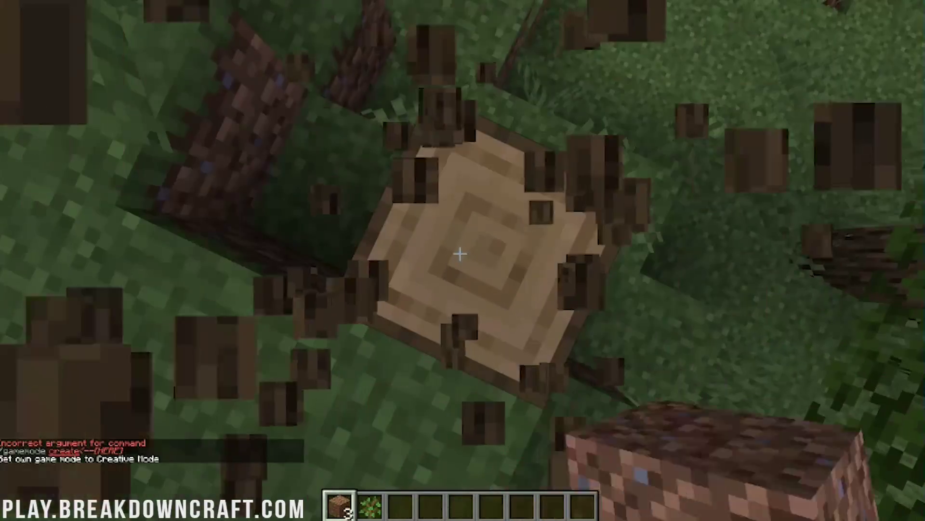
click(459, 254)
key(w)
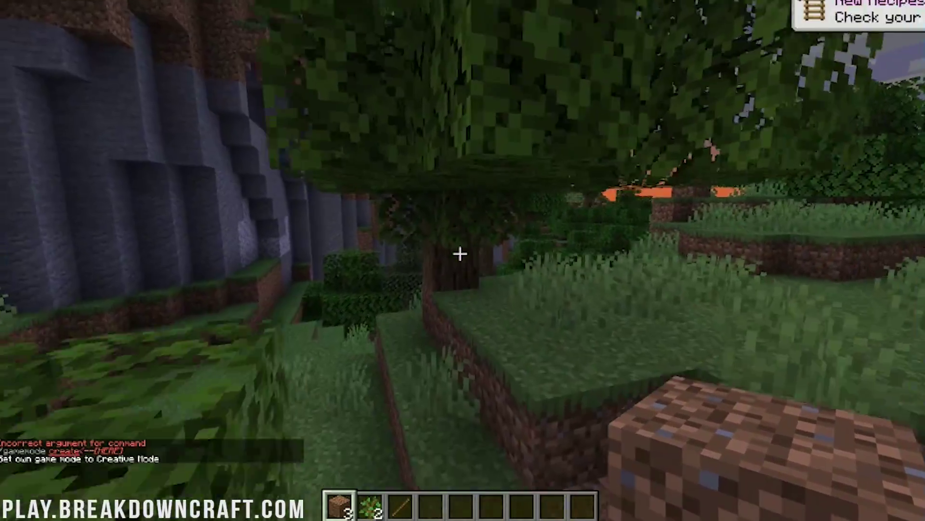
key(w)
click(460, 253)
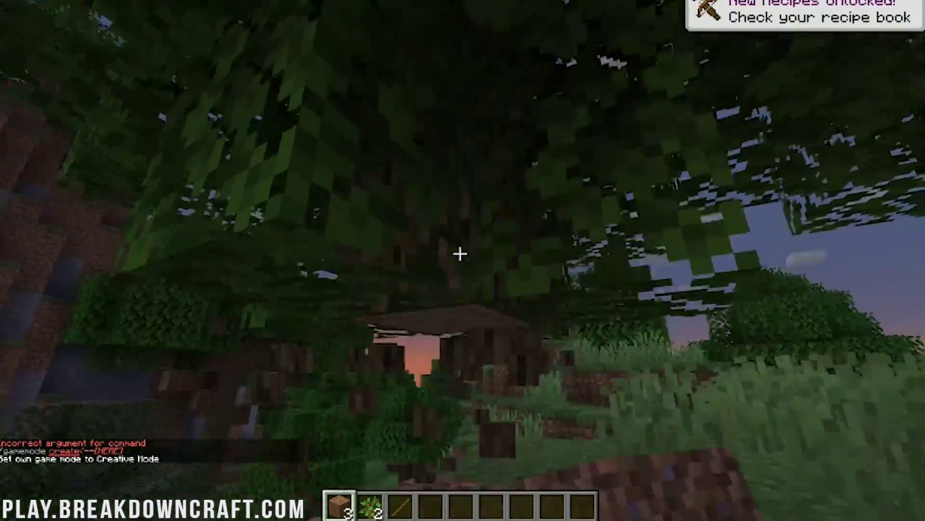
click(460, 253)
click(460, 253)
key(w)
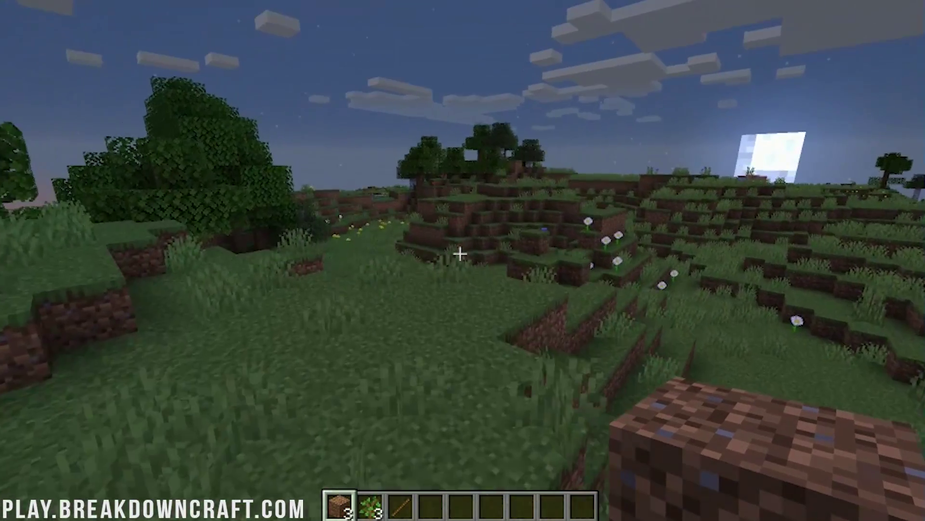
Take an Iron Chest from the Iron Chests creative items into the hotbar and place it on the grass
key(e)
click(593, 89)
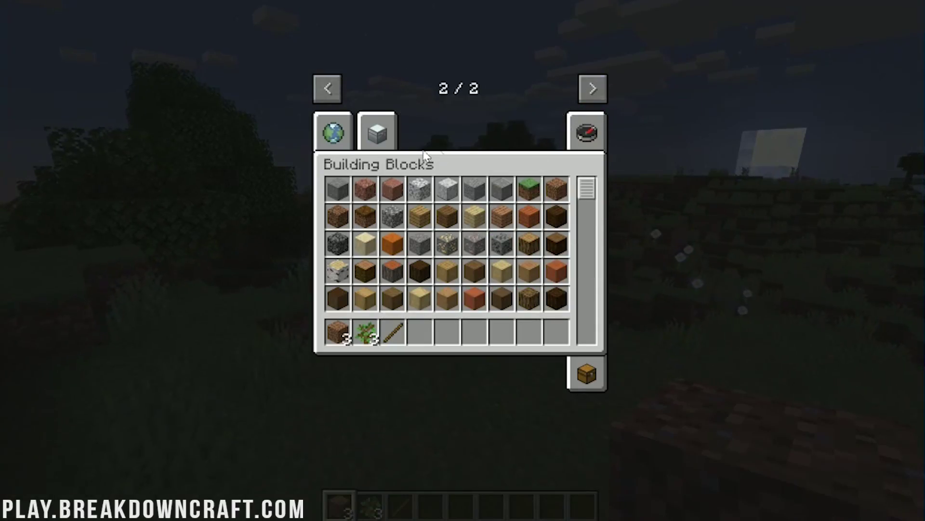
click(377, 132)
click(337, 217)
click(447, 332)
key(e)
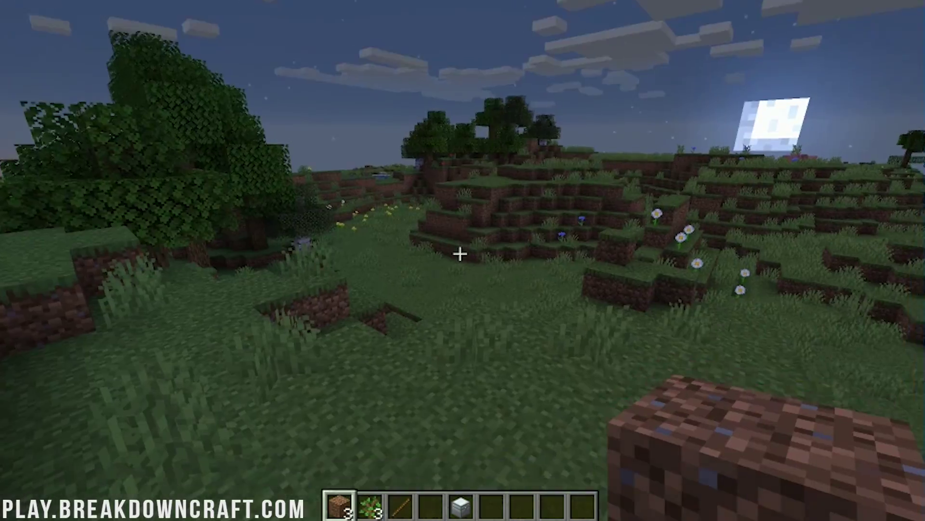
scroll(463, 261, down, 1)
right_click(460, 254)
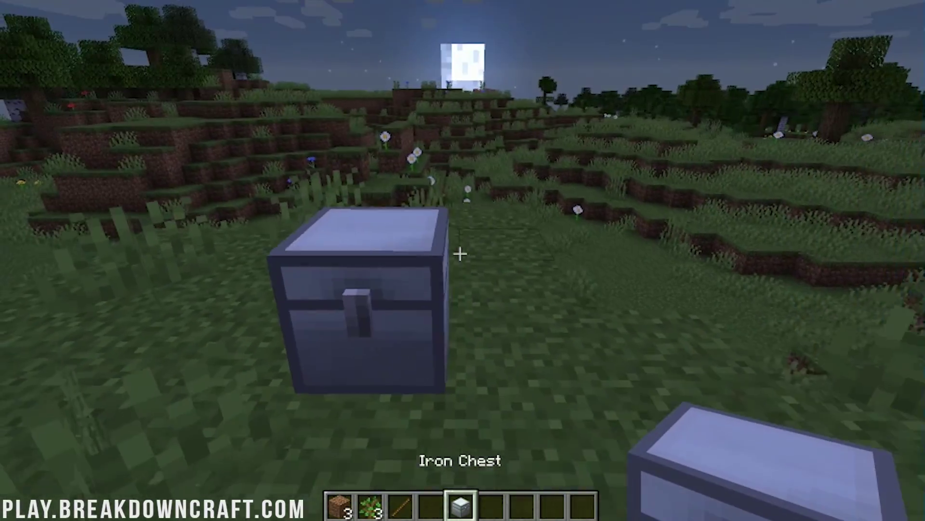
right_click(460, 254)
Add a Crystal Chest from the creative inventory to the hotbar and place it beside the iron chest
key(e)
key(e)
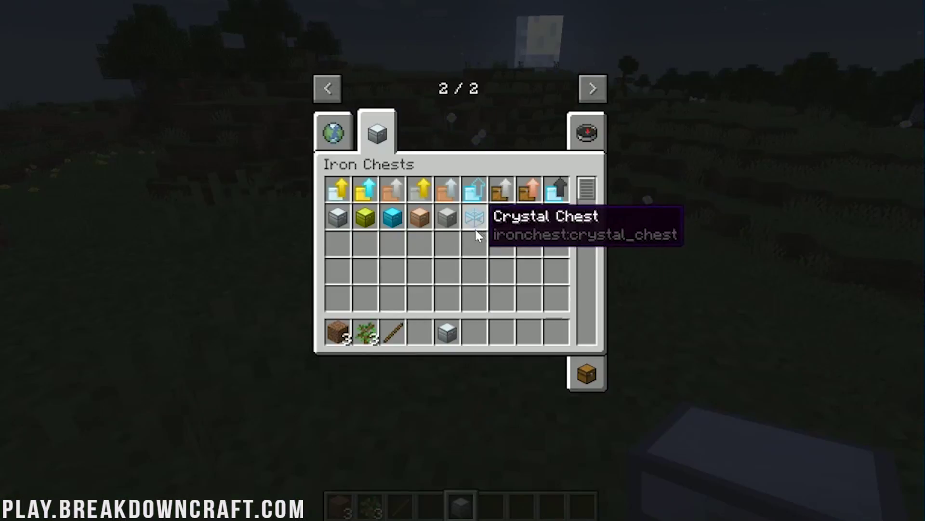
click(497, 320)
key(e)
scroll(460, 254, down, 2)
right_click(460, 254)
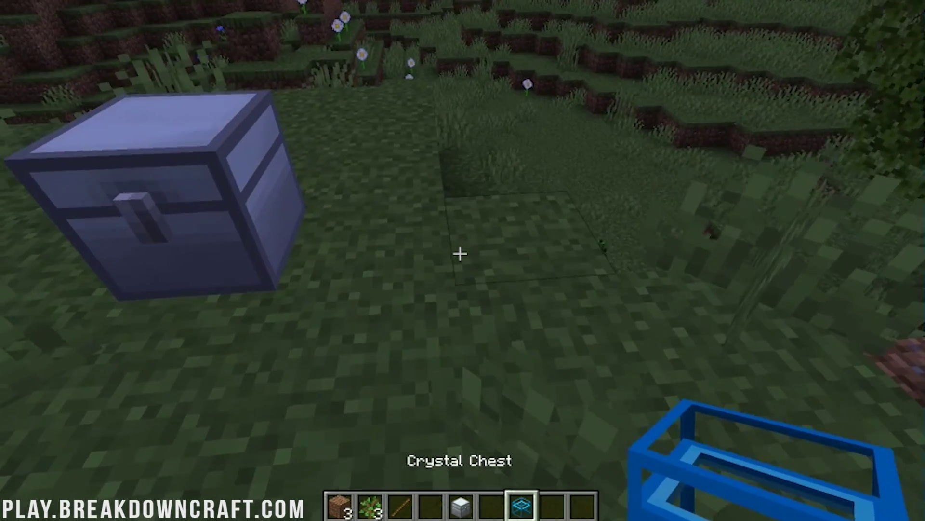
right_click(460, 254)
Open the placed crystal chest, store the saplings from the hotbar in it, and close it
key(e)
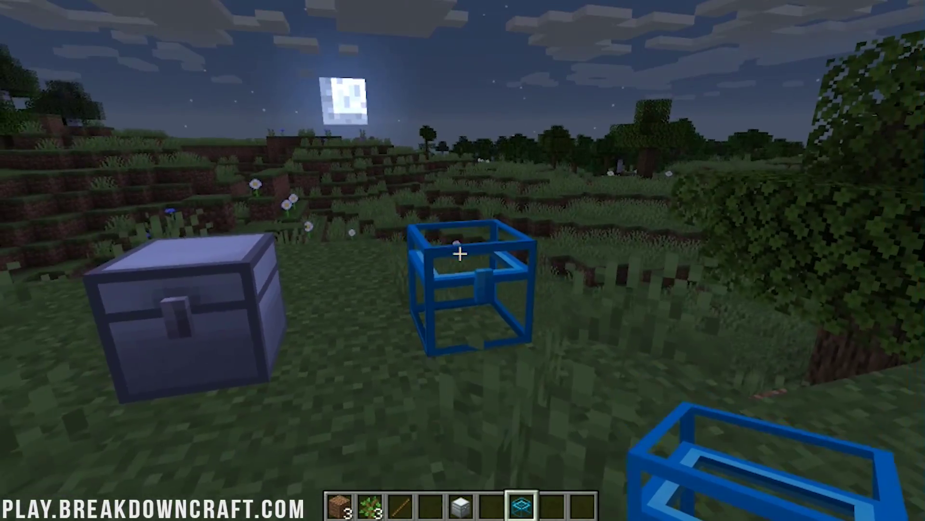
right_click(460, 254)
shift+click(389, 424)
key(e)
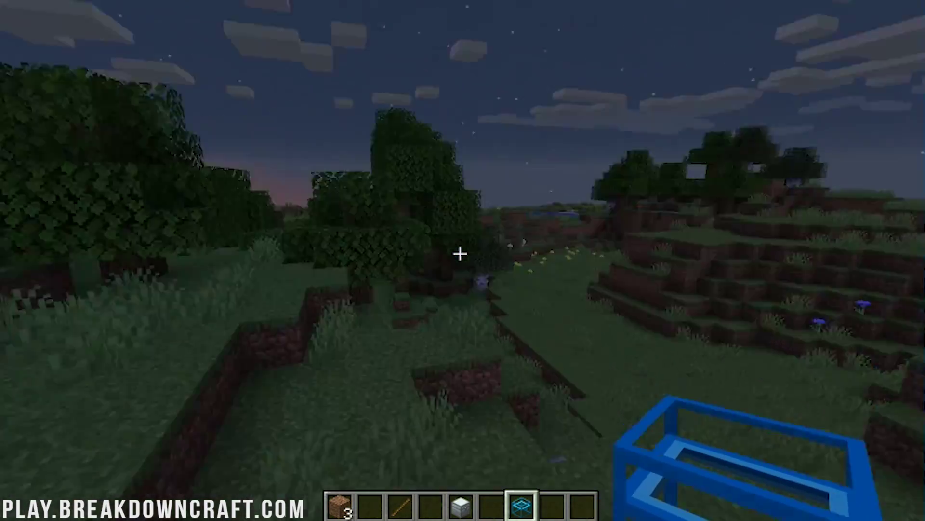
Take a Flowering Oak Sapling from the Biomes O' Plenty creative items and plant it on the grass near the river
key(w)
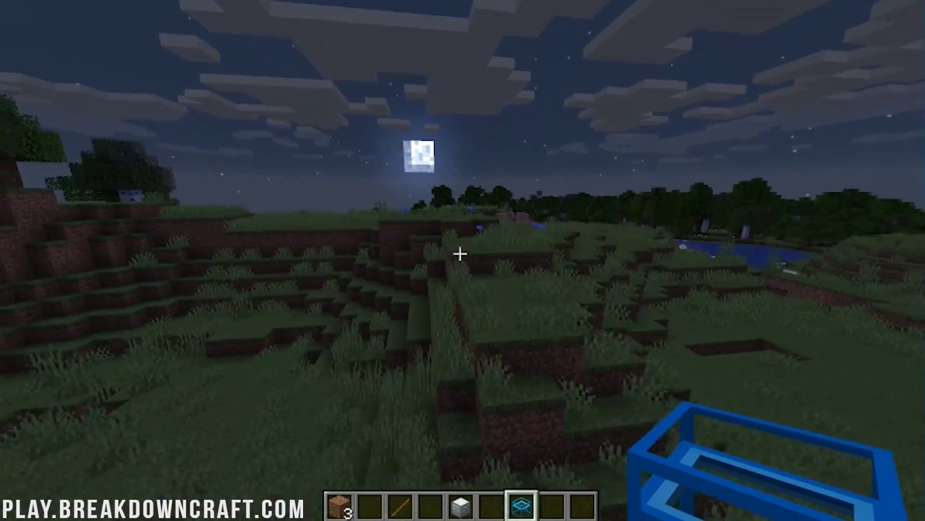
key(w)
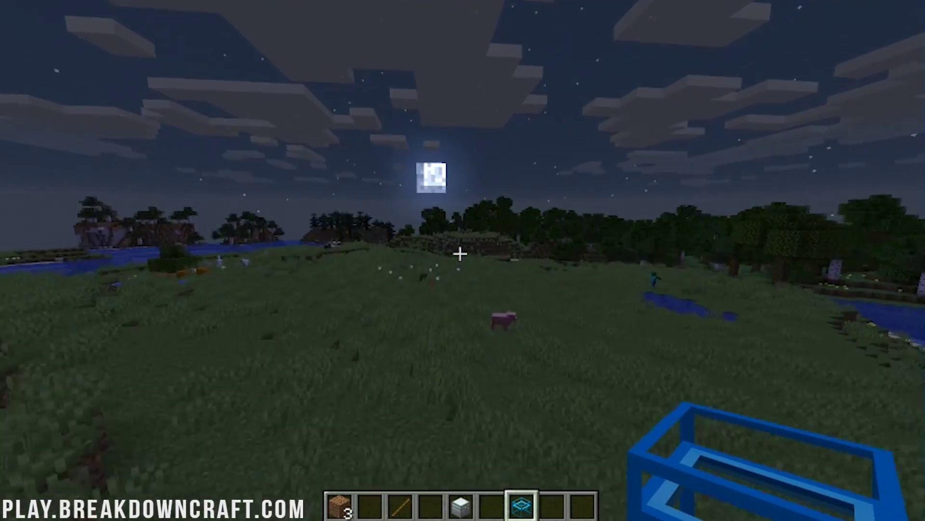
key(w)
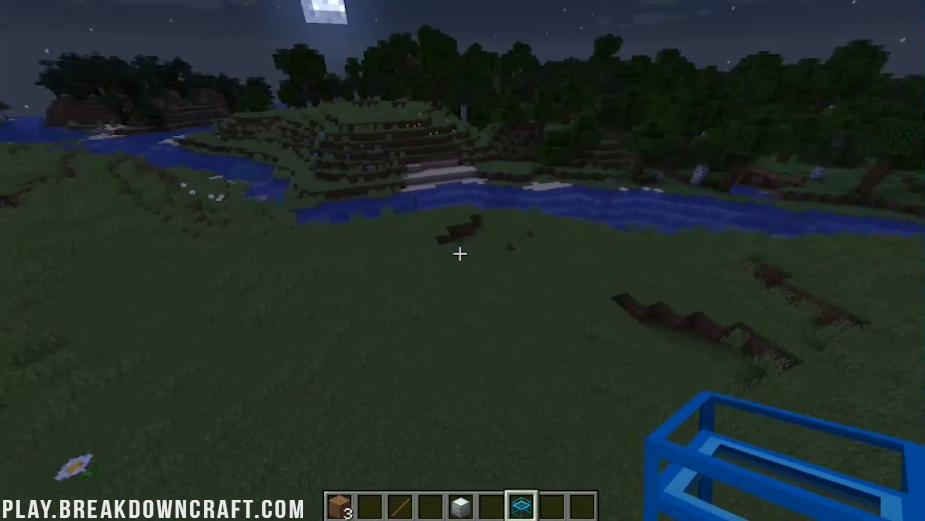
key(e)
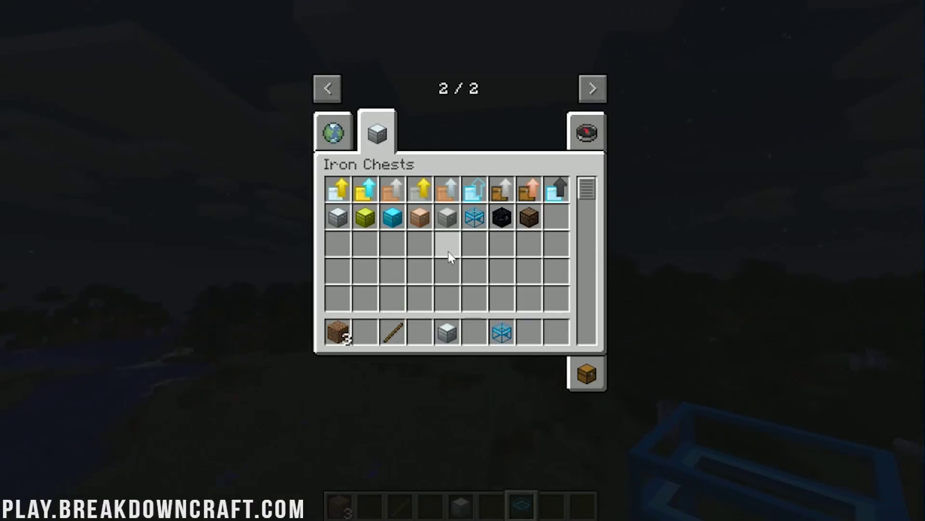
click(334, 133)
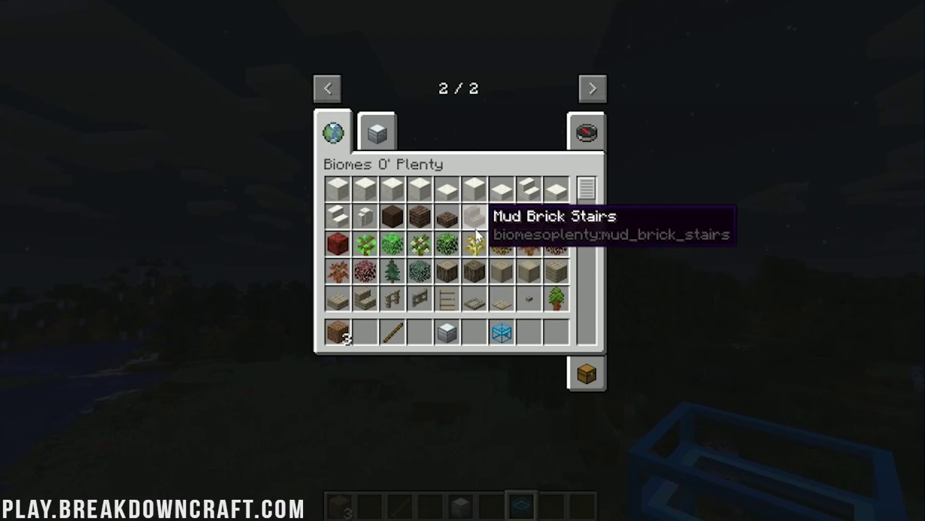
click(420, 243)
key(e)
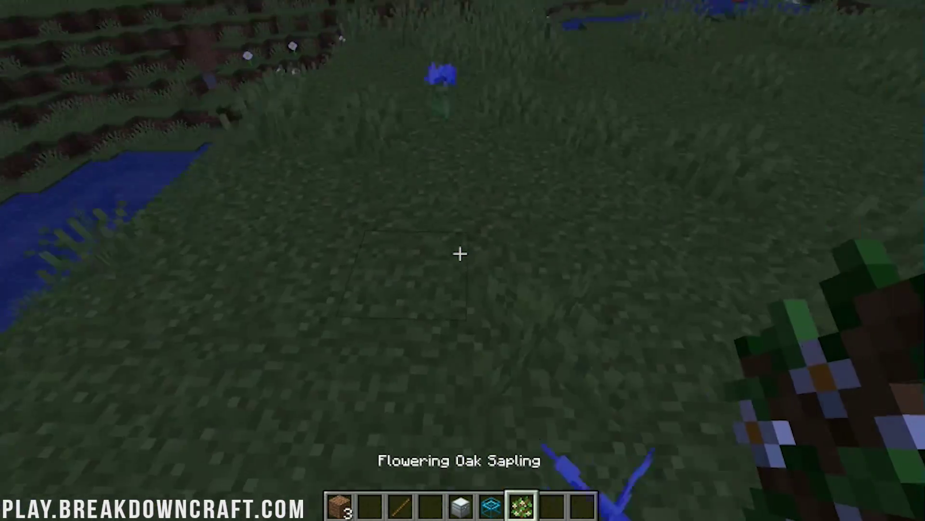
right_click(461, 254)
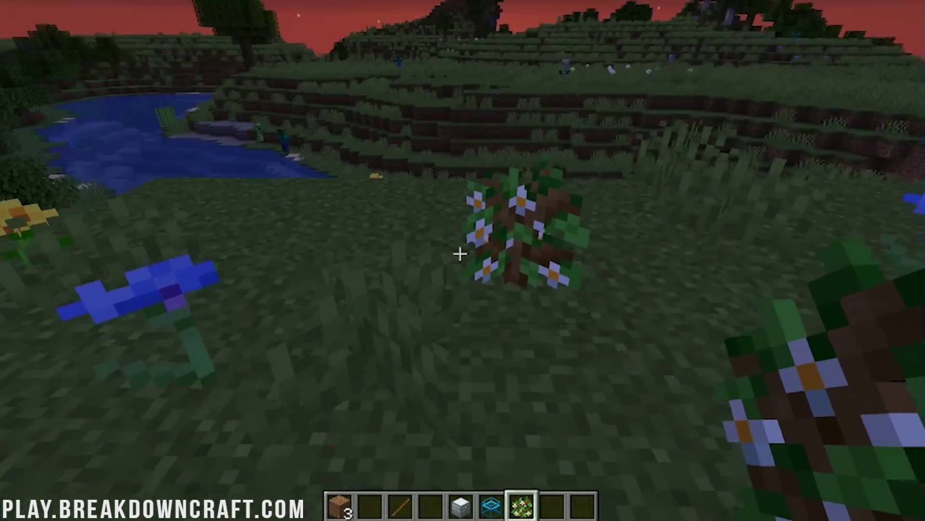
Take Jacaranda Leaves from the Biomes O' Plenty creative items and place several blocks beside the flowering oak sapling
key(e)
scroll(486, 240, down, 3)
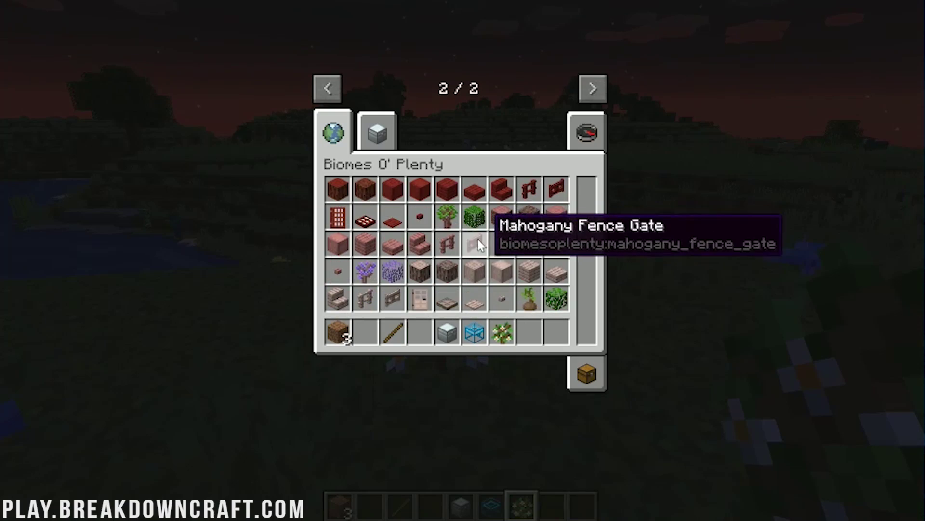
click(393, 280)
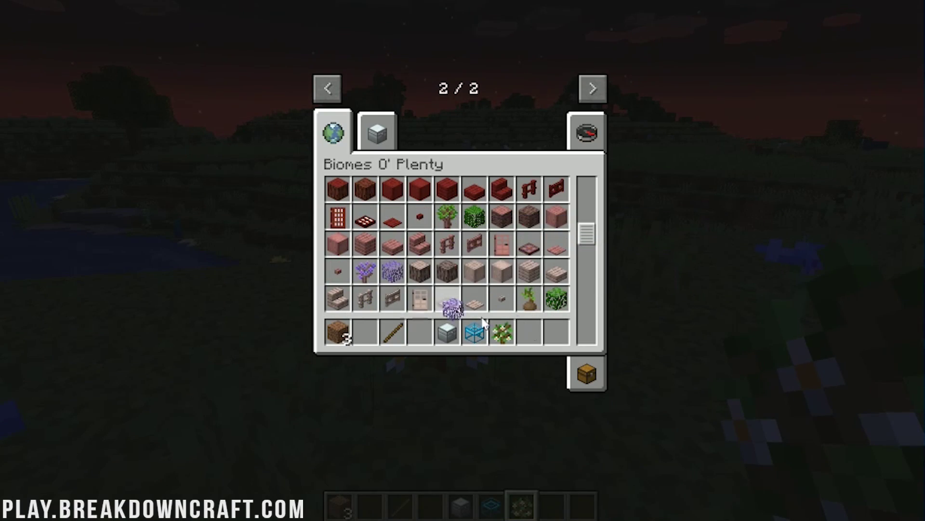
key(e)
key(8)
right_click(459, 252)
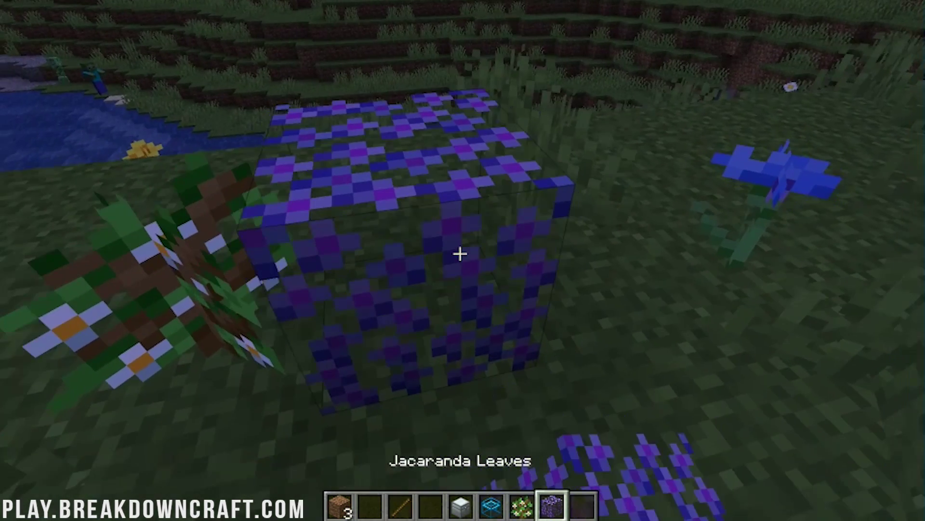
key(s)
right_click(460, 253)
right_click(461, 254)
key(a)
key(w)
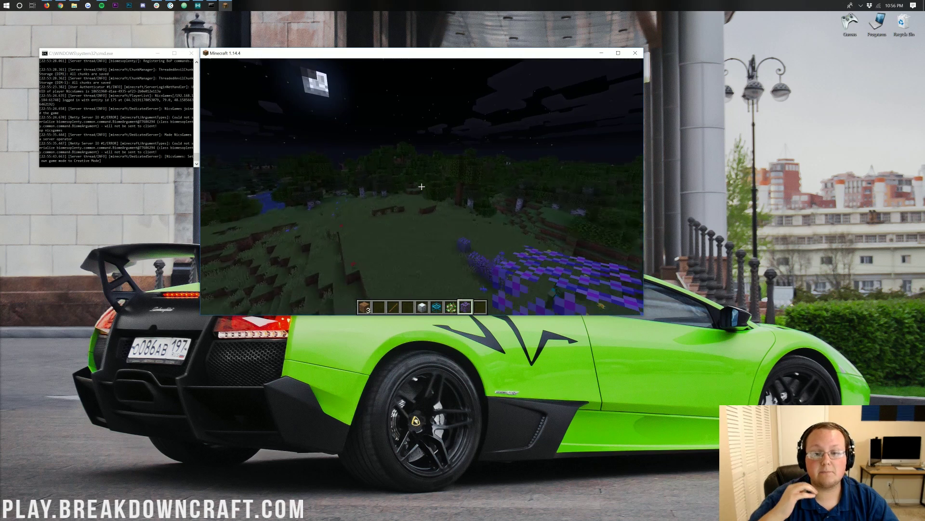
Fly to the tree beside the river, break its trunk logs from the crown down, and watch its leaves decay
key(w)
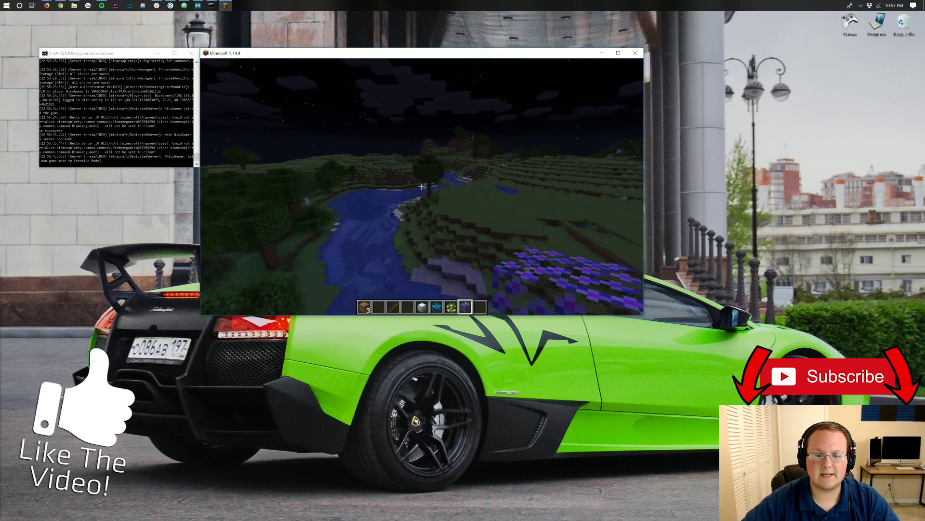
key(w)
click(421, 186)
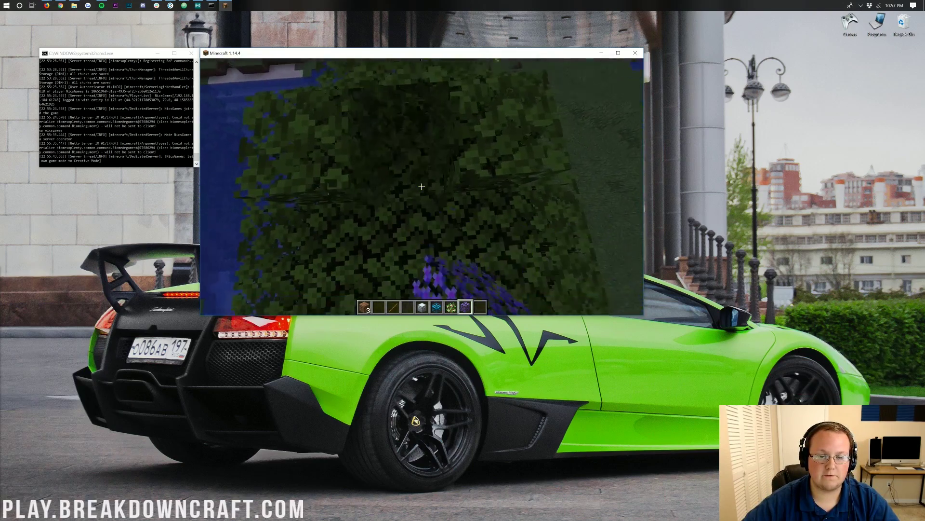
click(421, 186)
click(422, 186)
click(422, 187)
click(422, 187)
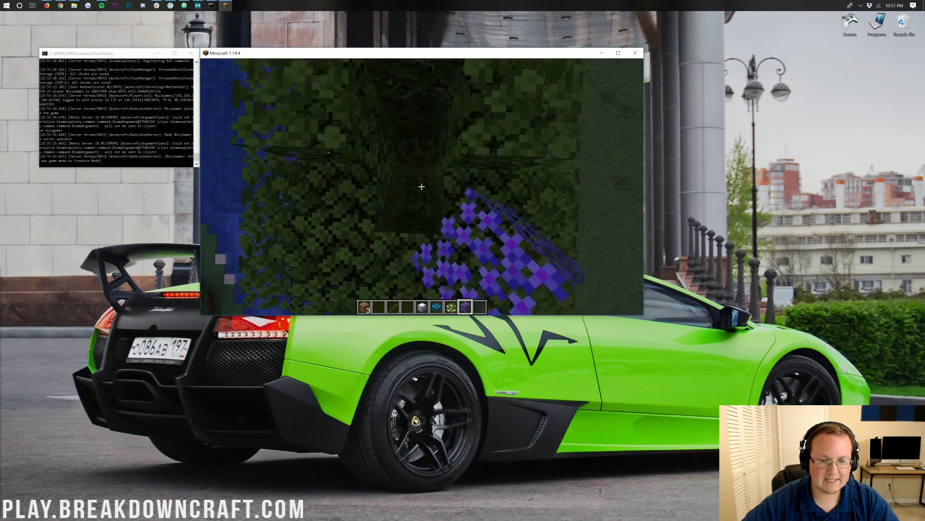
click(422, 187)
click(422, 186)
click(422, 187)
click(422, 187)
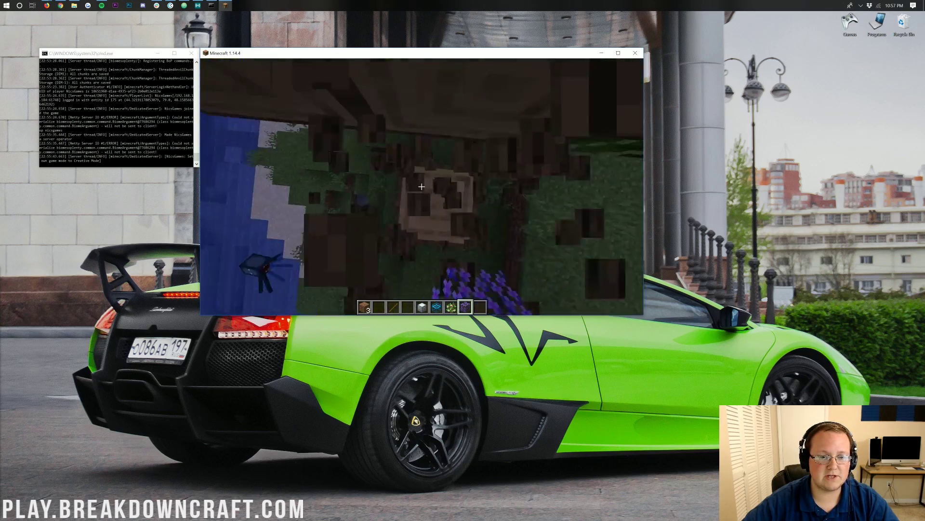
click(422, 187)
click(422, 187)
click(422, 187)
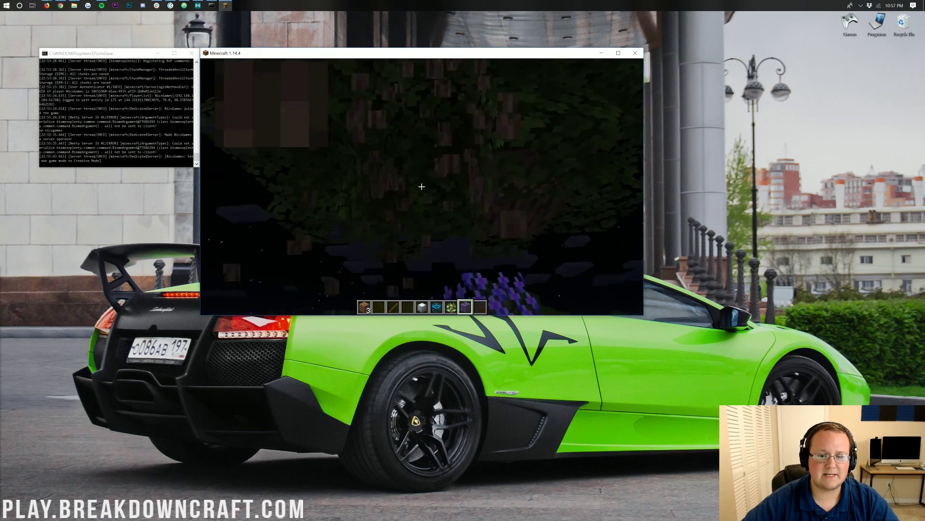
click(421, 186)
click(422, 186)
click(422, 186)
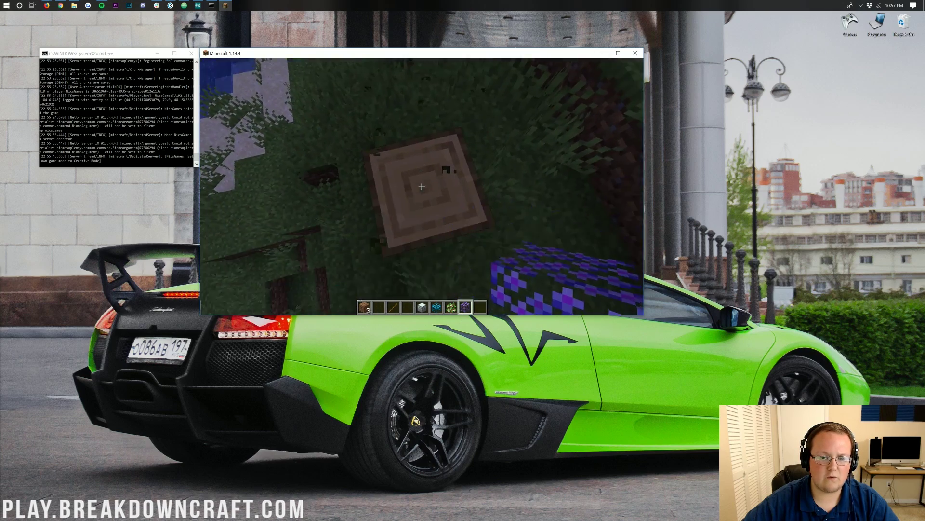
key(s)
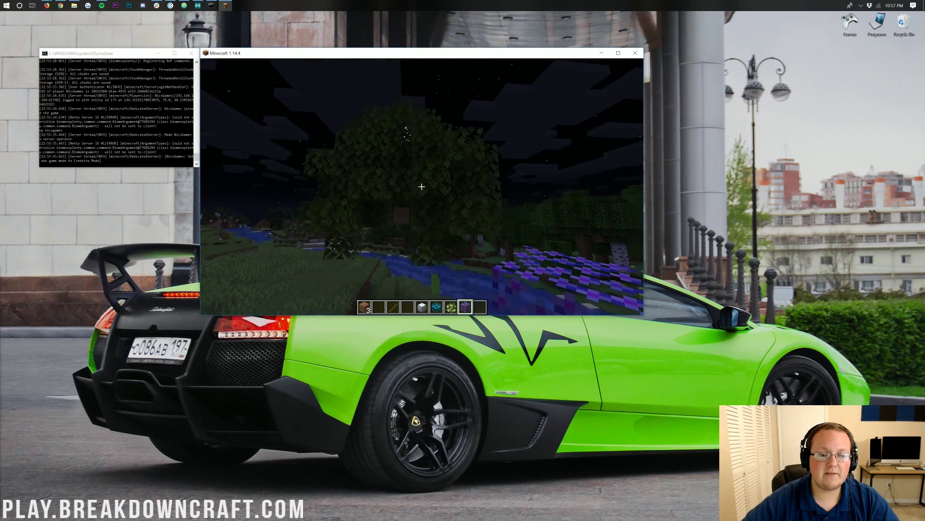
key(w)
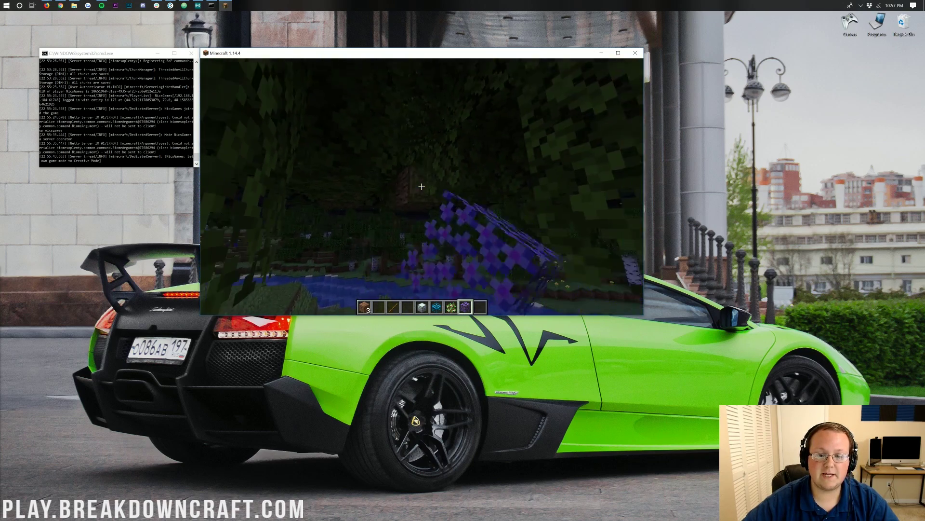
Disconnect from the server and refresh the multiplayer server list
key(Escape)
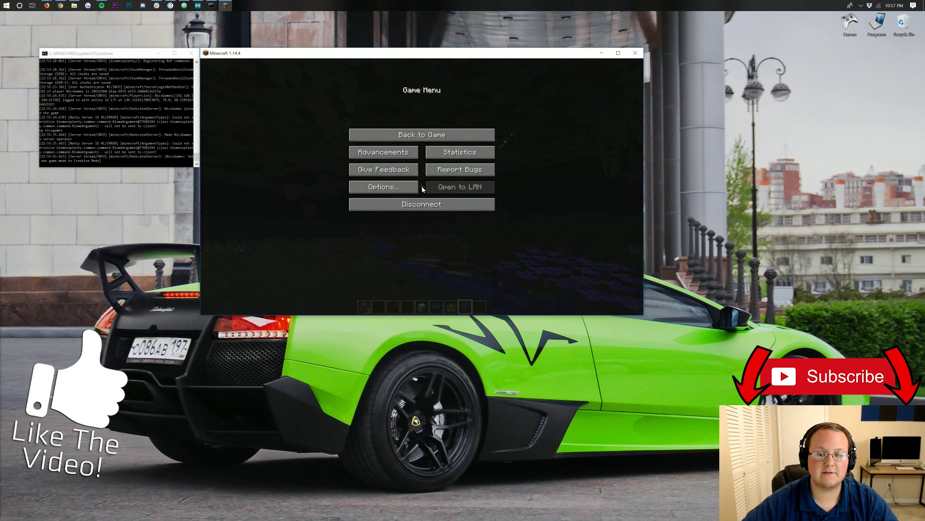
click(422, 204)
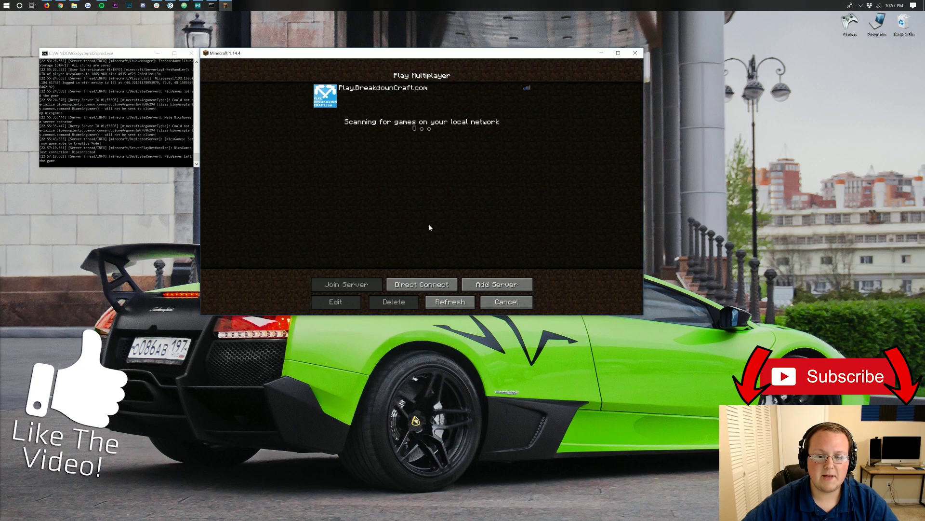
click(475, 308)
click(434, 180)
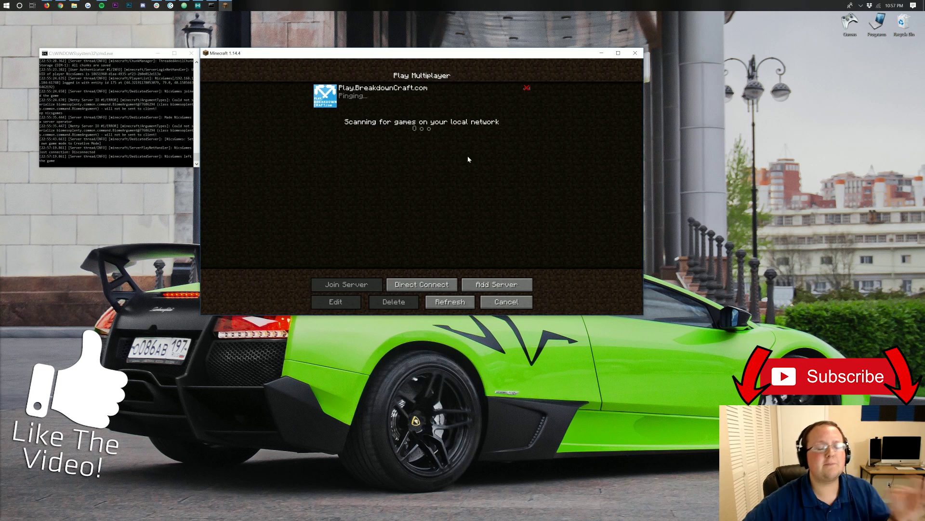